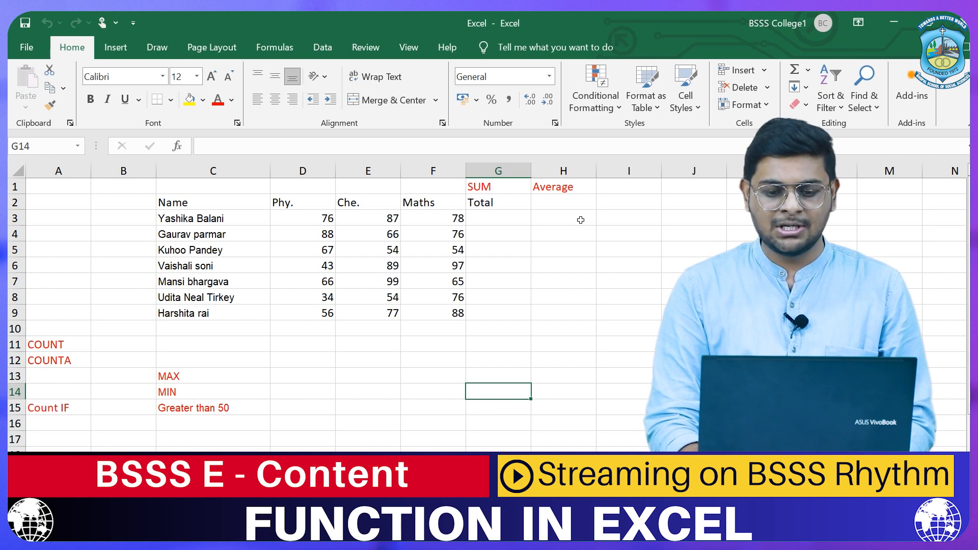
Add the first student's three subject marks in cell I3 with the formula =D3+E3+F3
left_click(617, 219)
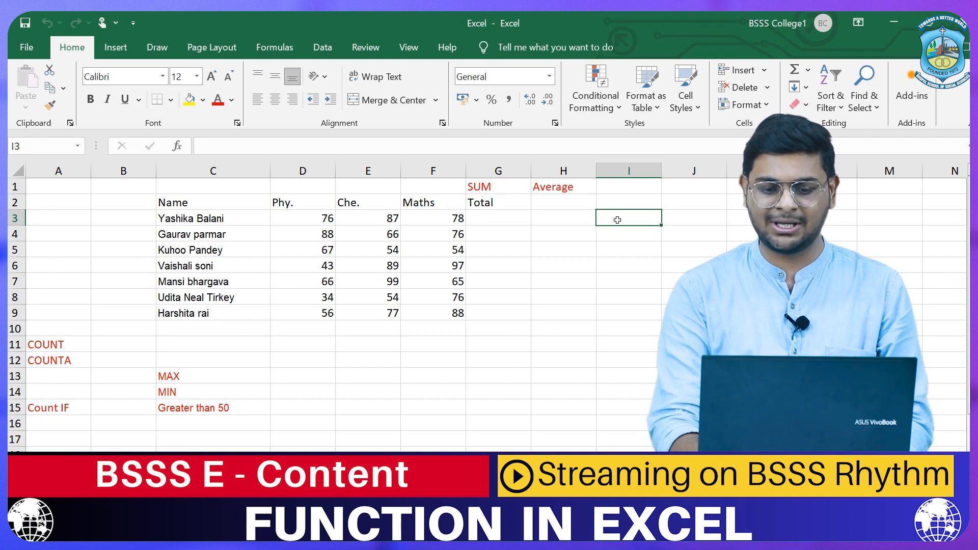
type("=")
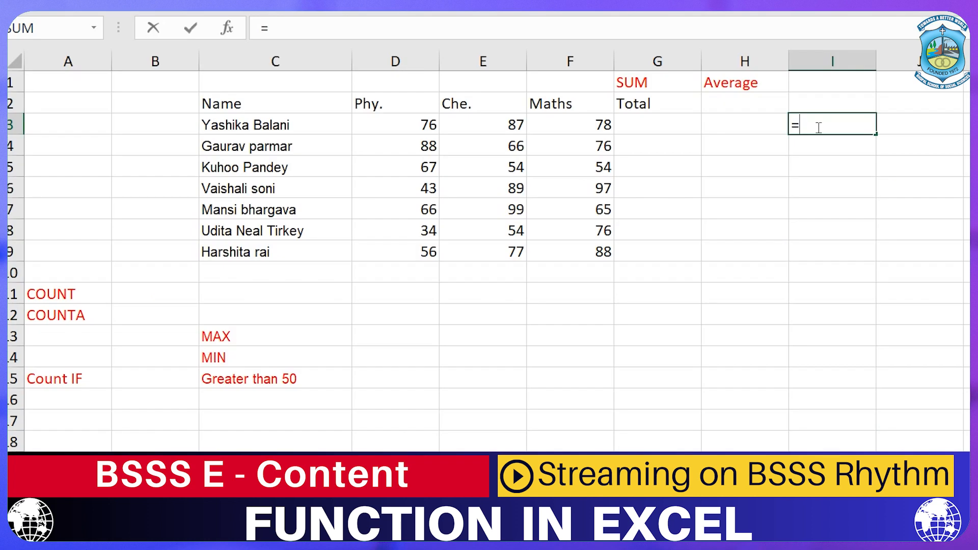
left_click(397, 120)
type("=D3")
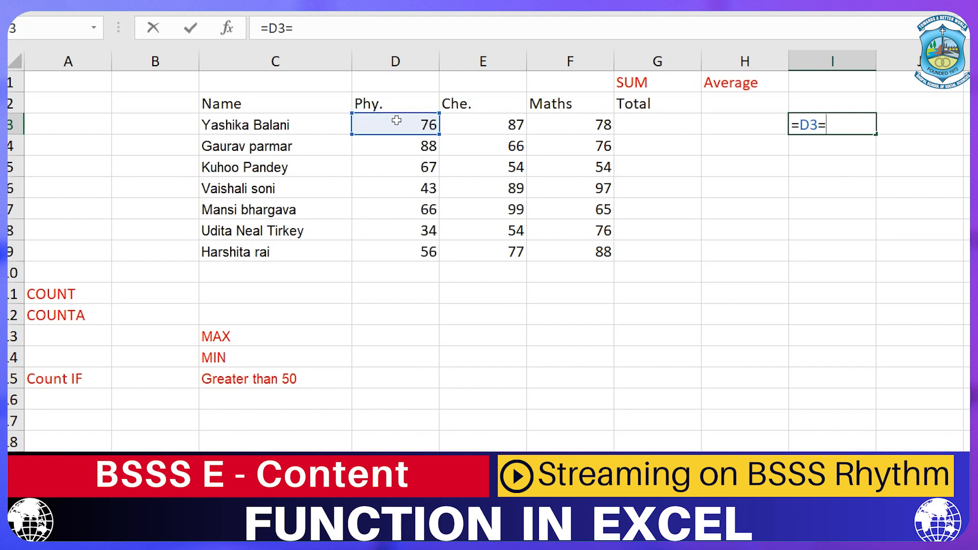
type("+")
left_click(487, 129)
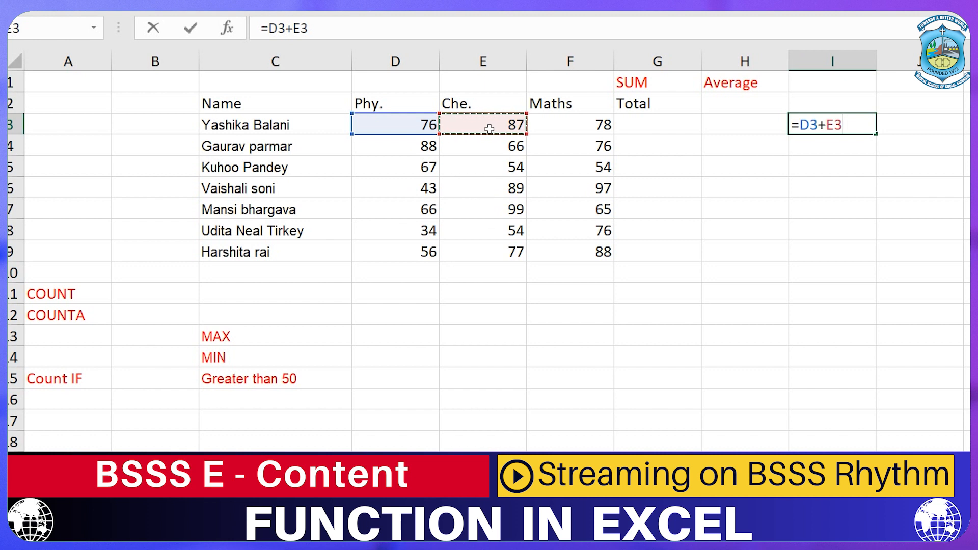
type("+")
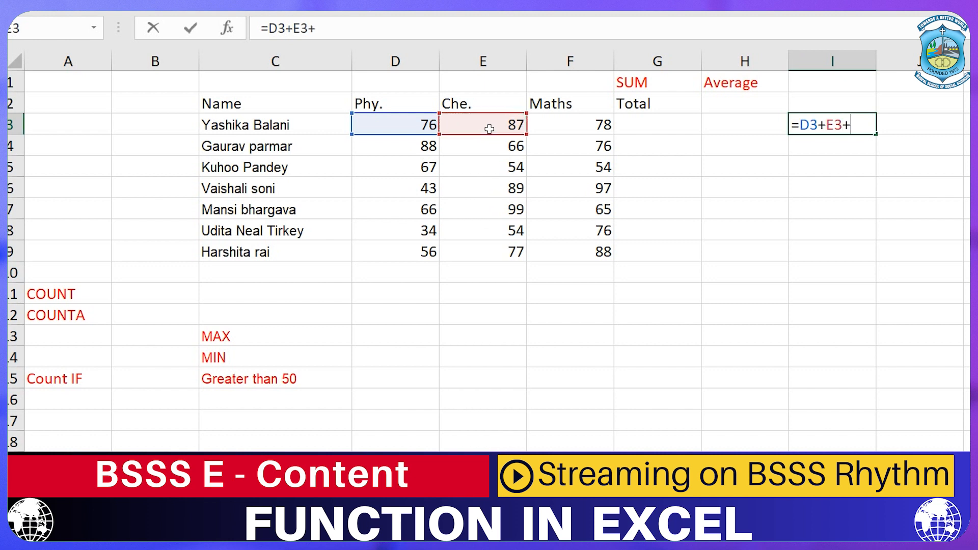
left_click(573, 123)
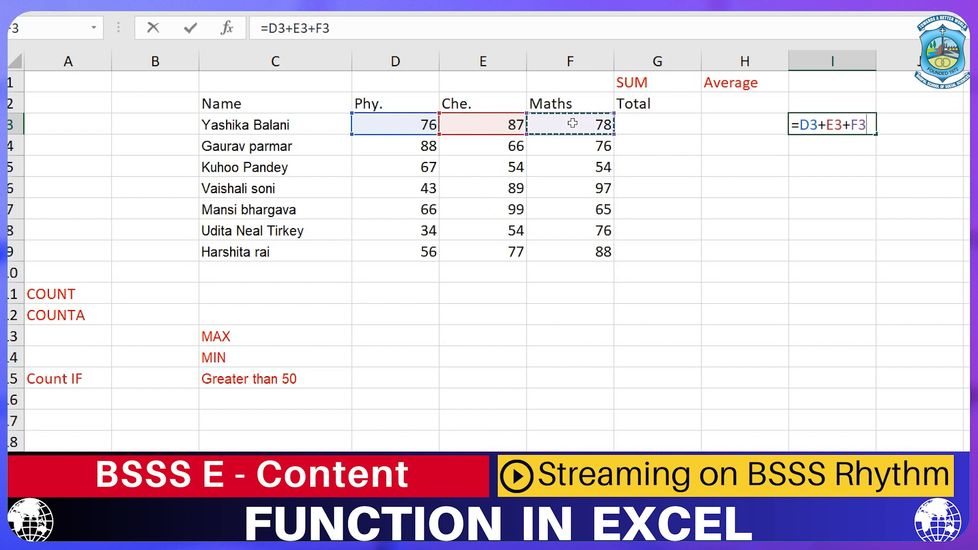
key("Return")
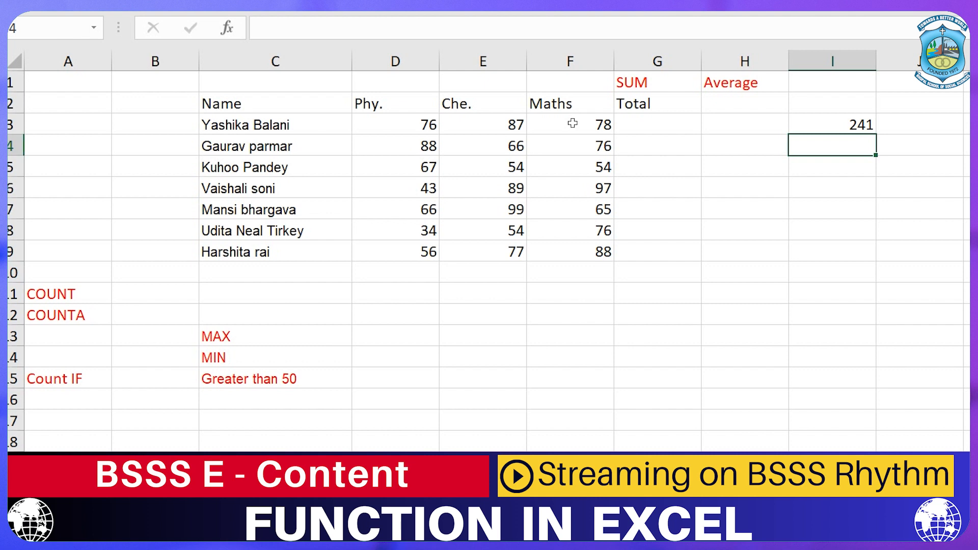
Total the first student's marks in cell G3 with the formula =Sum(D3:F3)
left_click(643, 123)
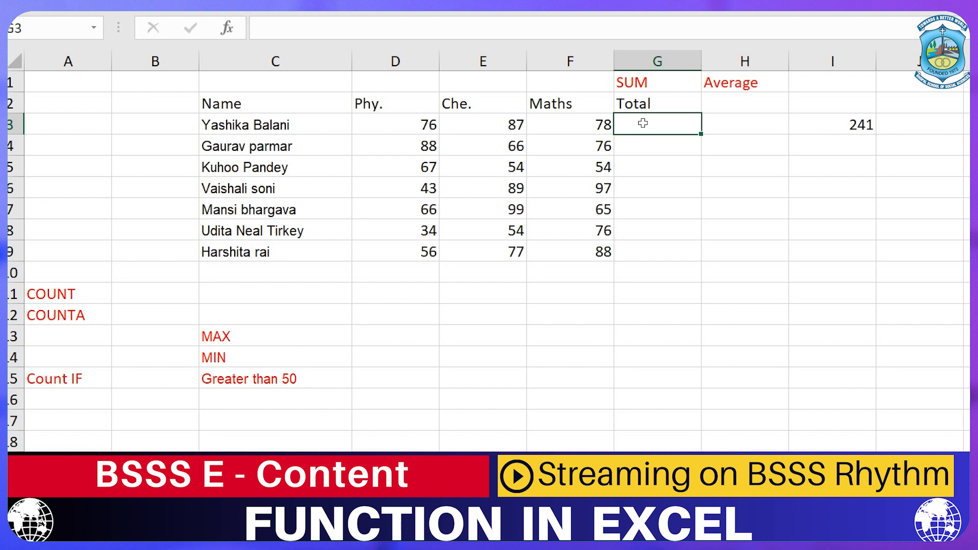
double_click(643, 123)
type("=Sum")
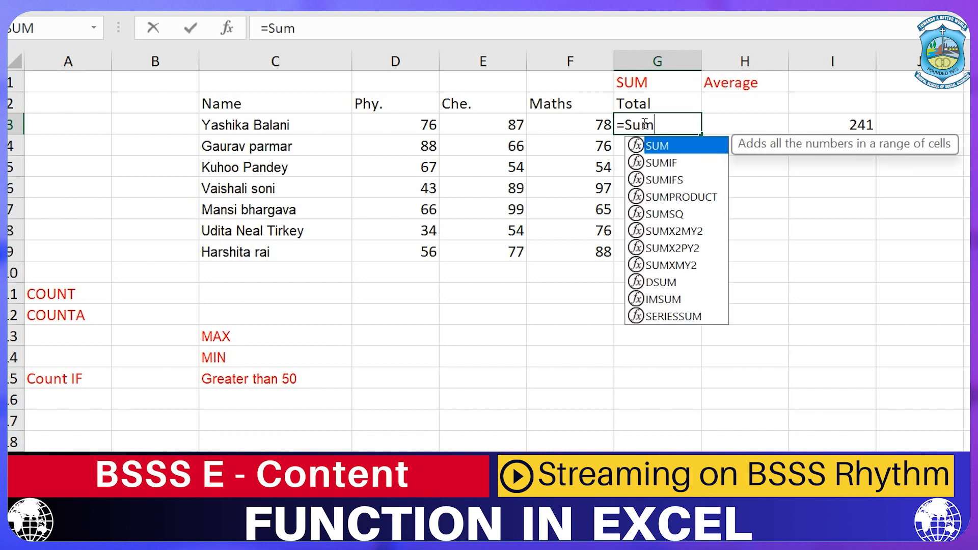
type("(")
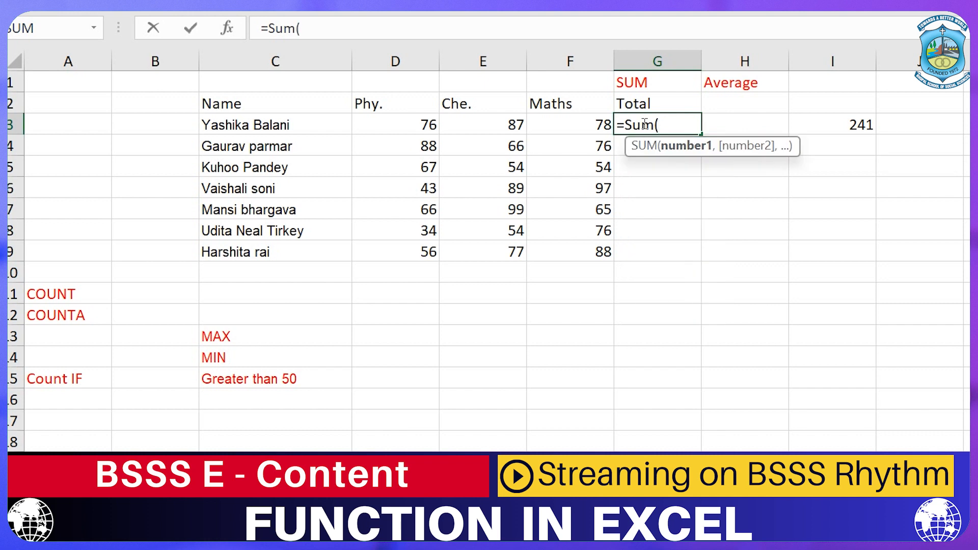
left_click(382, 124)
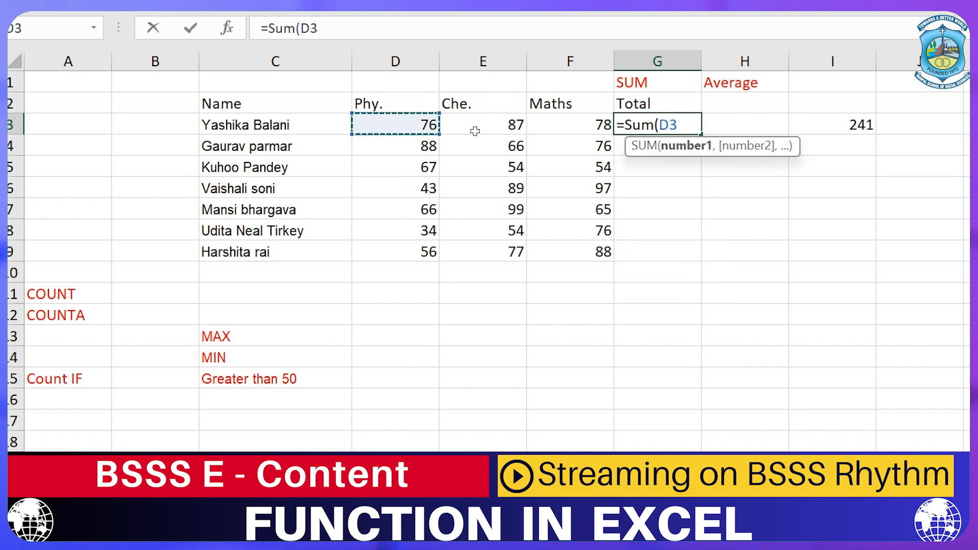
type(":")
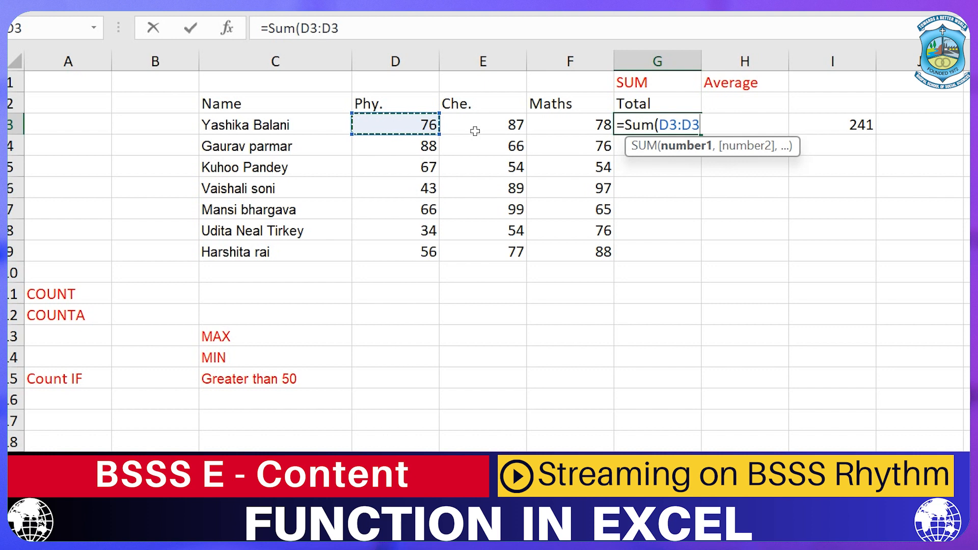
left_click(589, 131)
type(")")
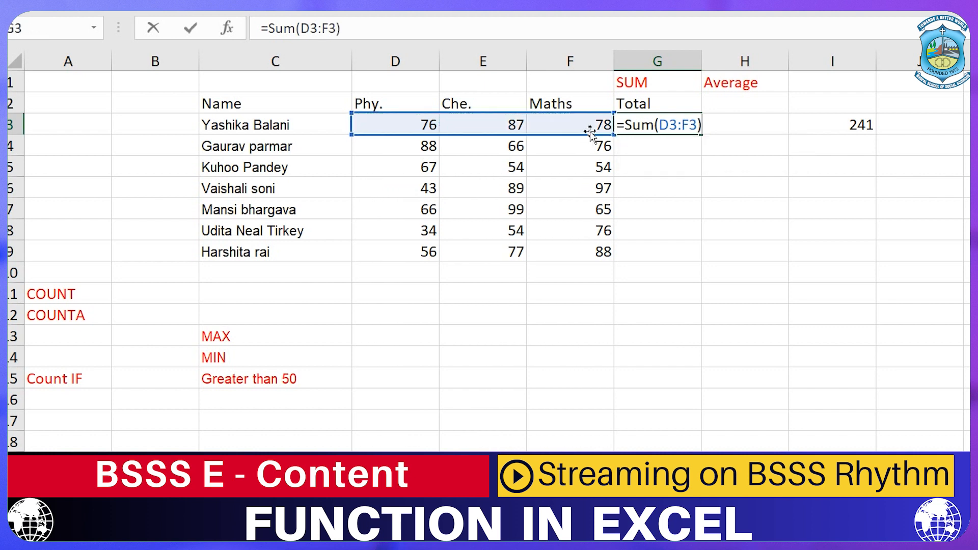
key("Return")
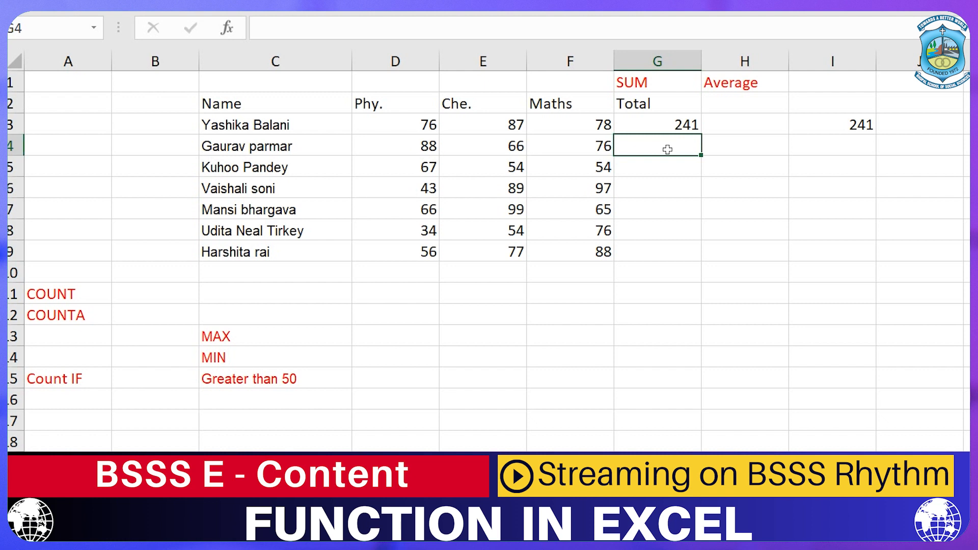
Total the second student's marks in cell G4 with the formula =Sum(D4:F4)
type("=Sum")
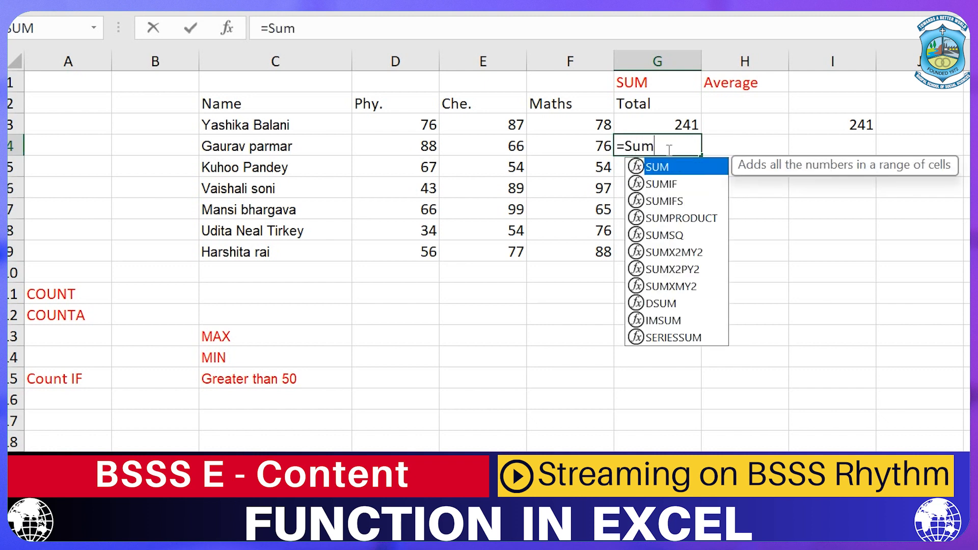
type("(")
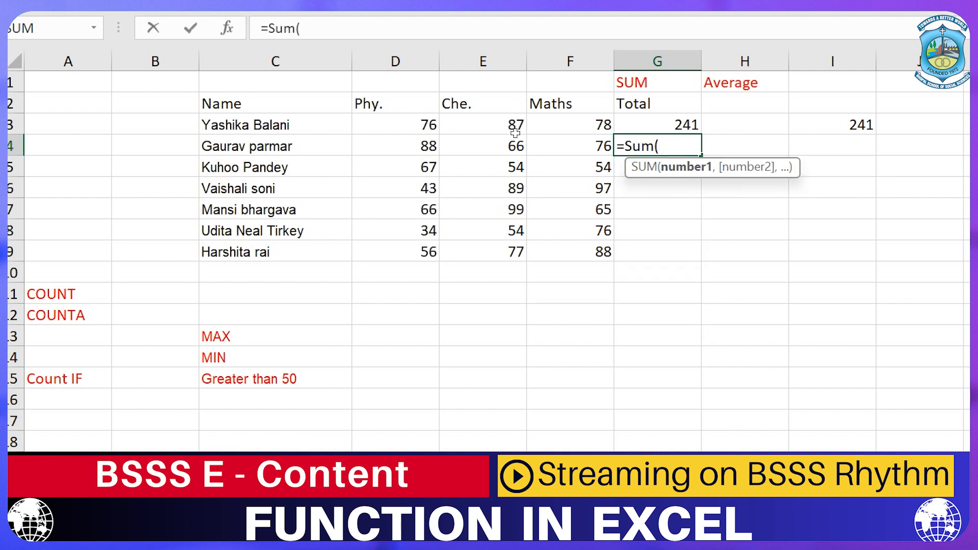
left_click_drag(395, 145, 562, 147)
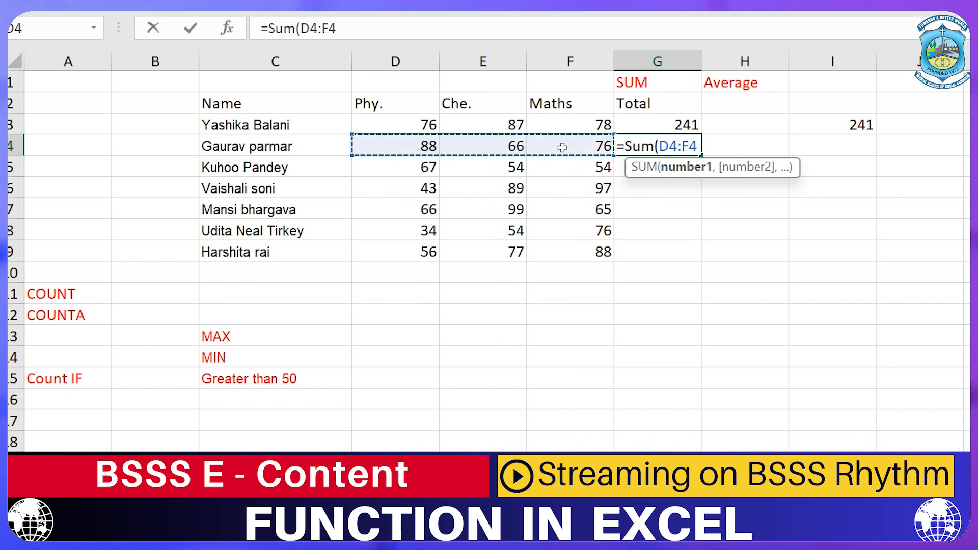
type(")")
key("Return")
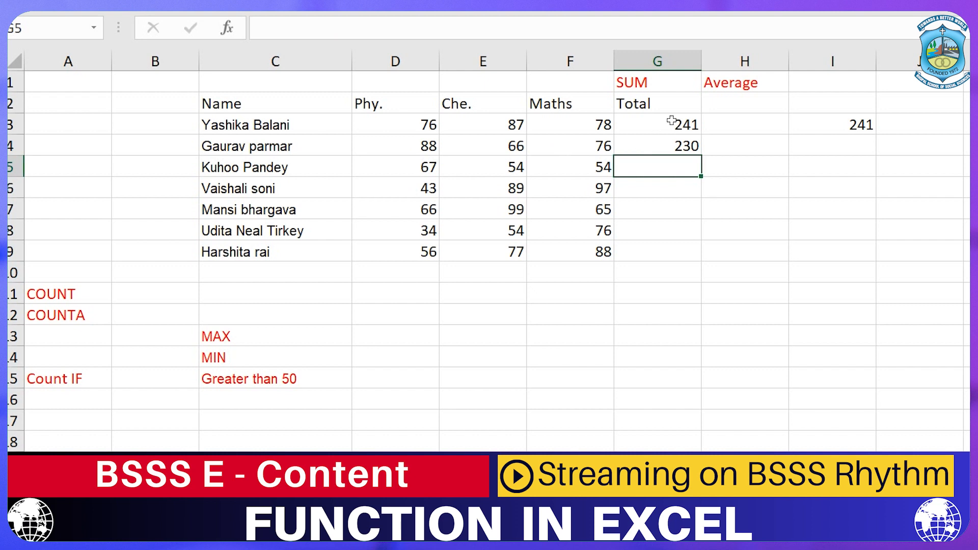
Fill the Total formulas from G3:G4 down through row 9 for the remaining students
left_click_drag(671, 120, 679, 164)
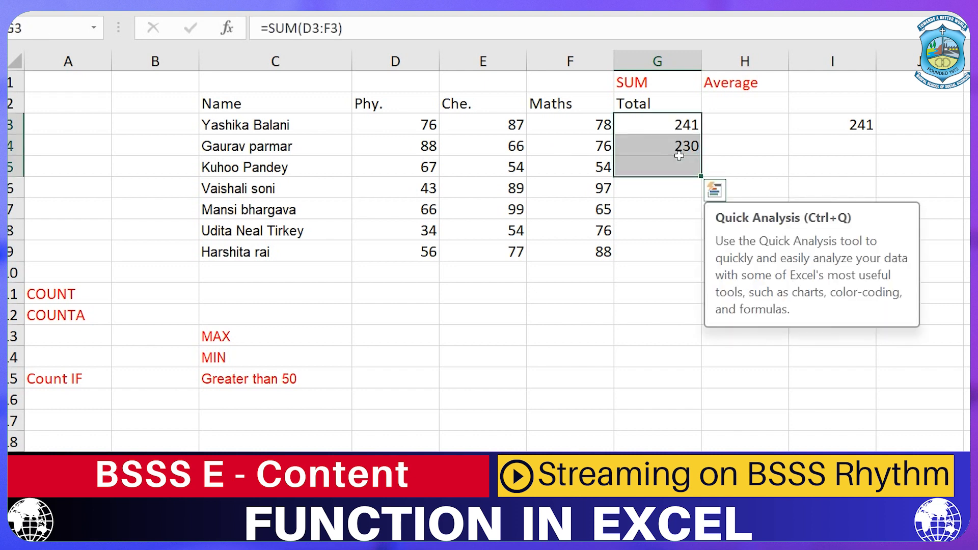
left_click(688, 128)
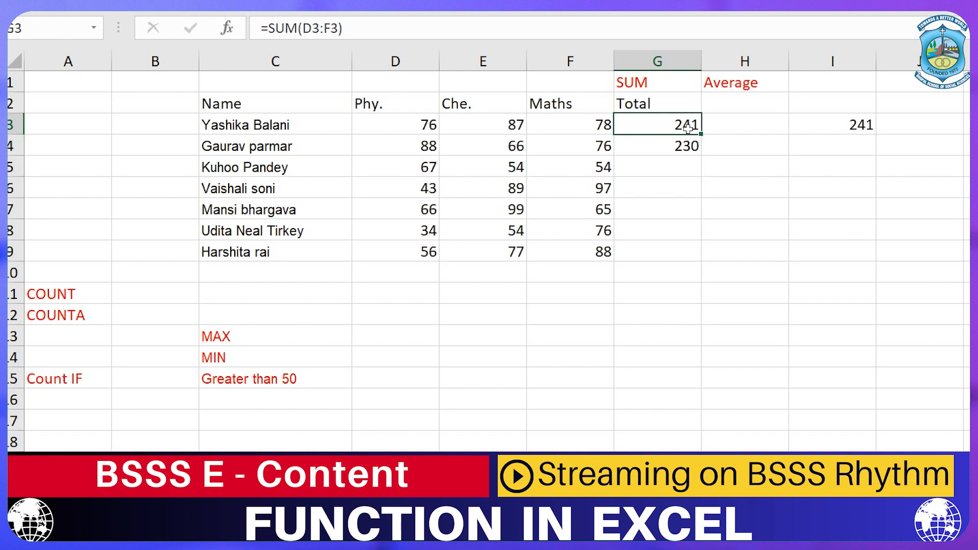
left_click_drag(683, 125, 690, 147)
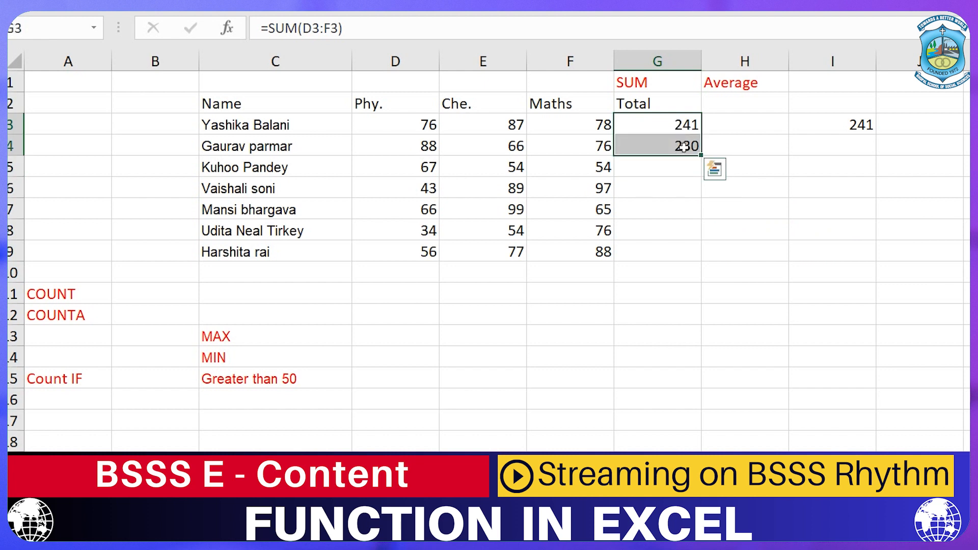
double_click(701, 154)
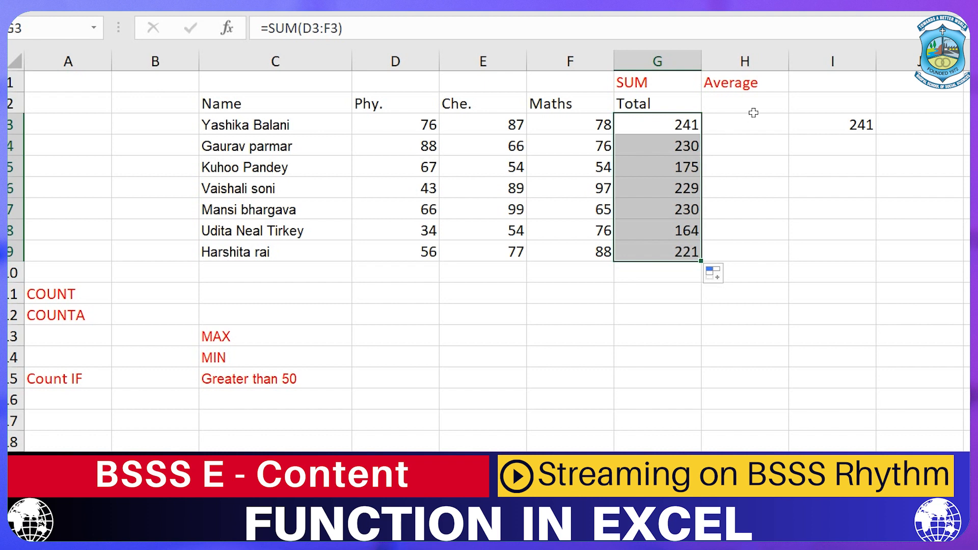
Calculate the first student's average mark in cell H3 with the formula =Average(D3:F3)
left_click(746, 128)
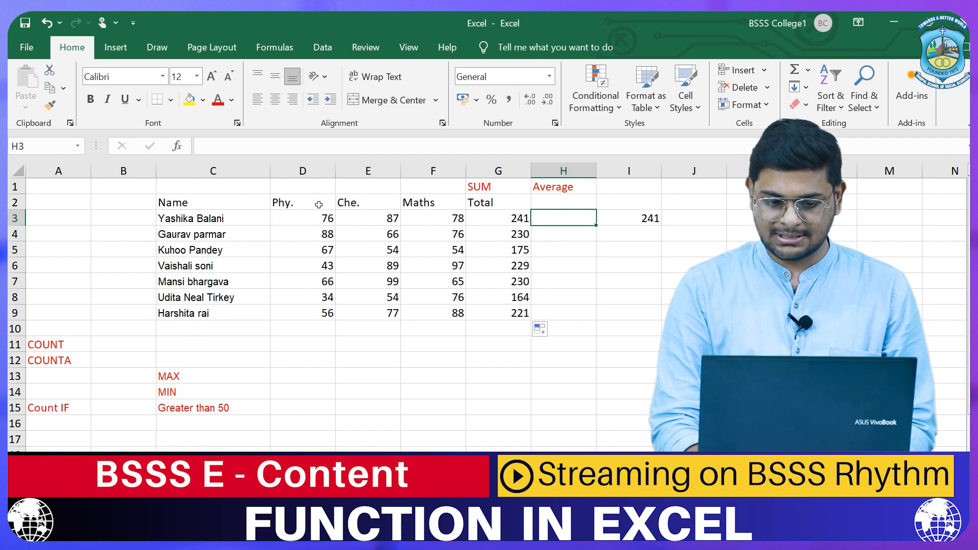
left_click(301, 222)
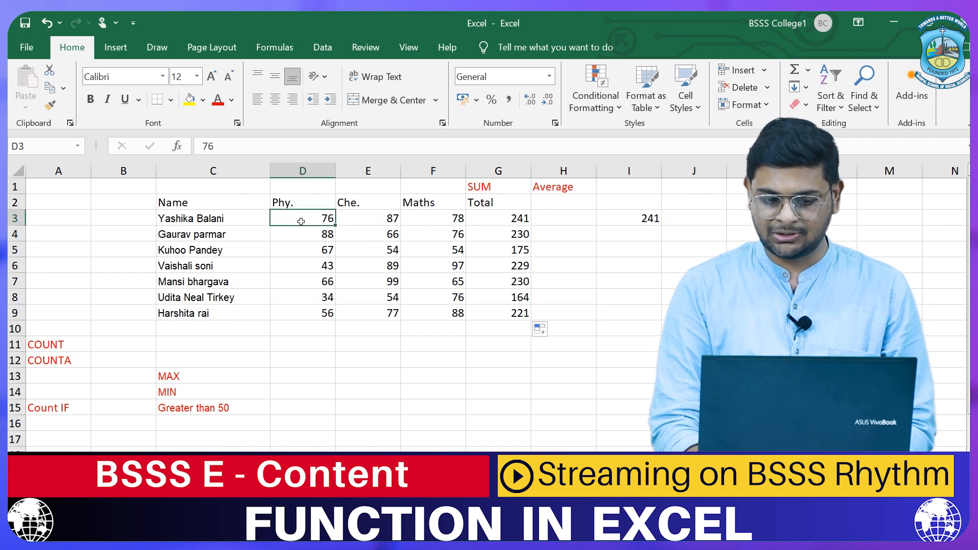
left_click(384, 221)
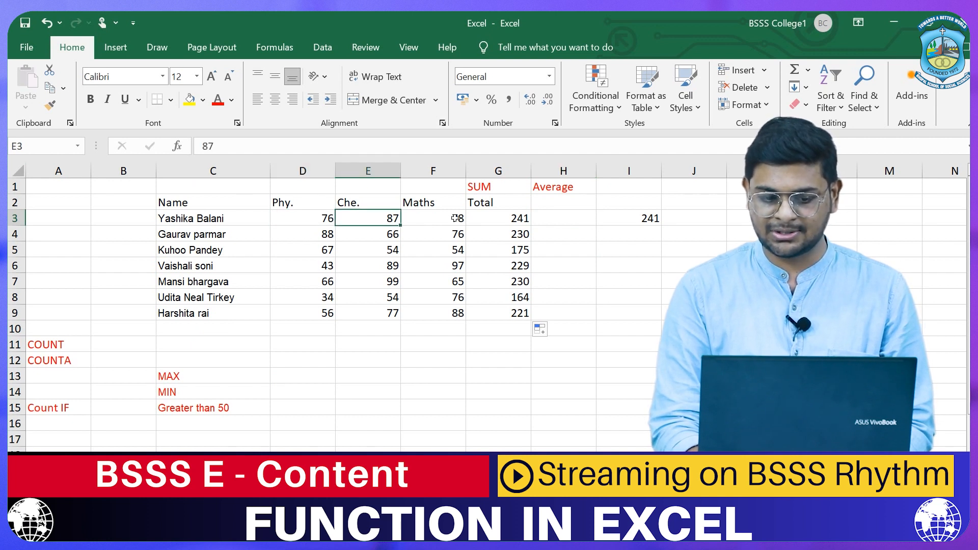
left_click(564, 219)
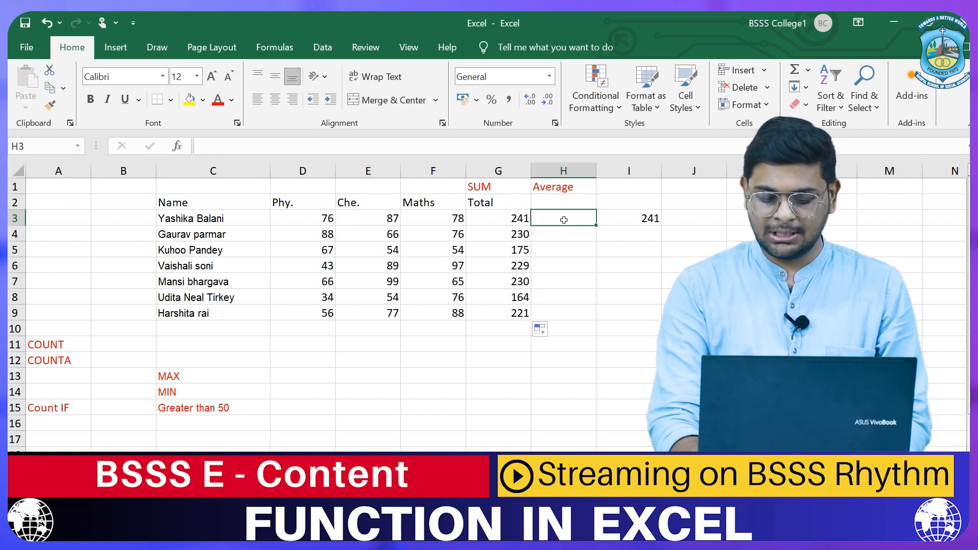
type("=")
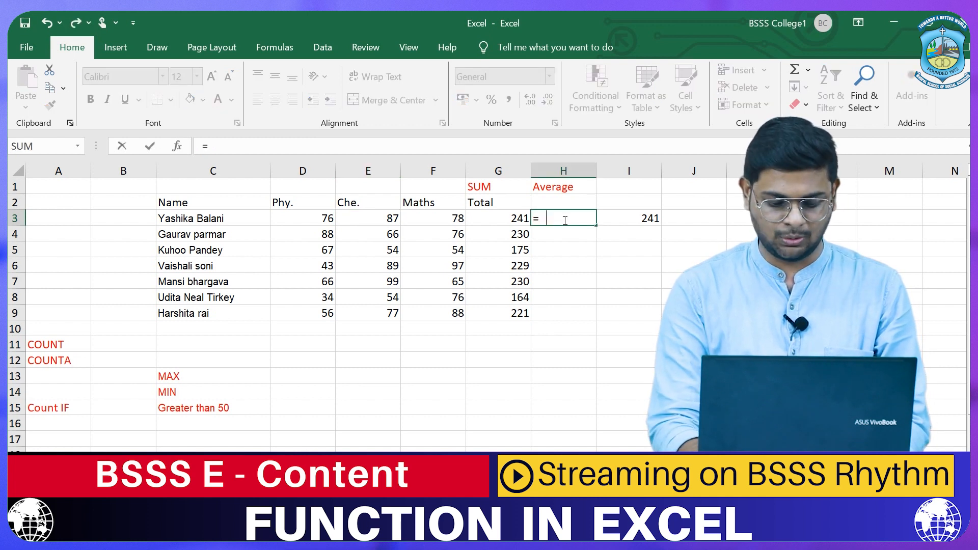
type("Average")
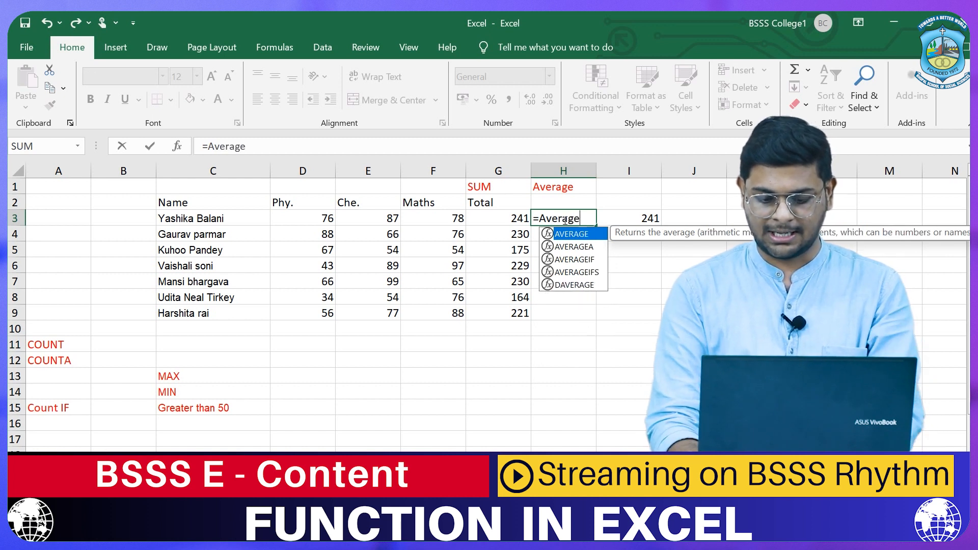
type("(")
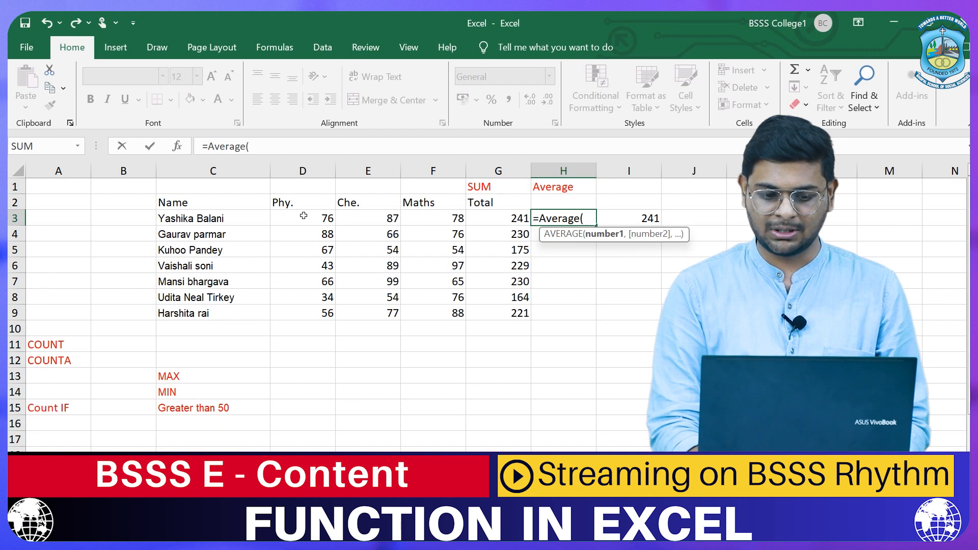
left_click_drag(302, 214, 415, 218)
type(")")
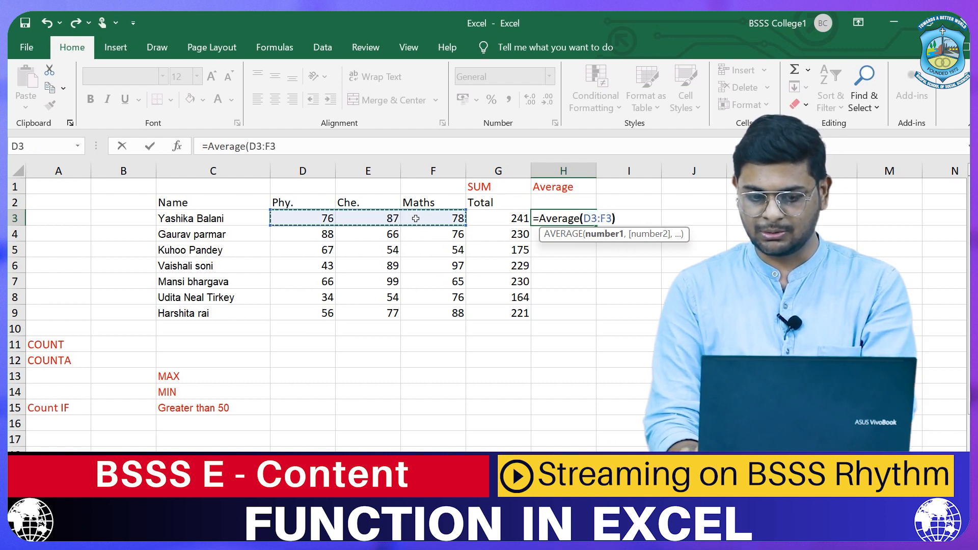
key("Return")
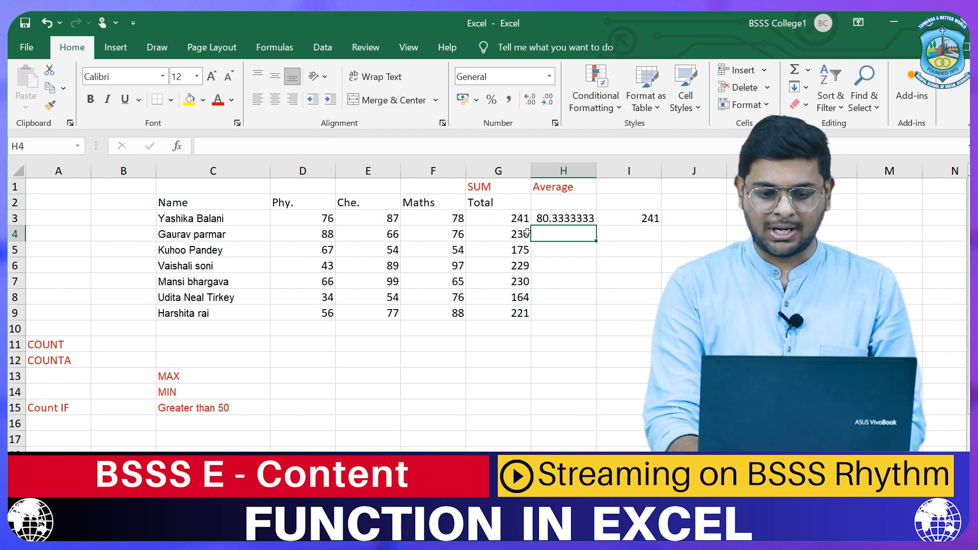
Calculate the second student's average mark in cell H4 with the formula =Average(D4:F4)
type("=Avera")
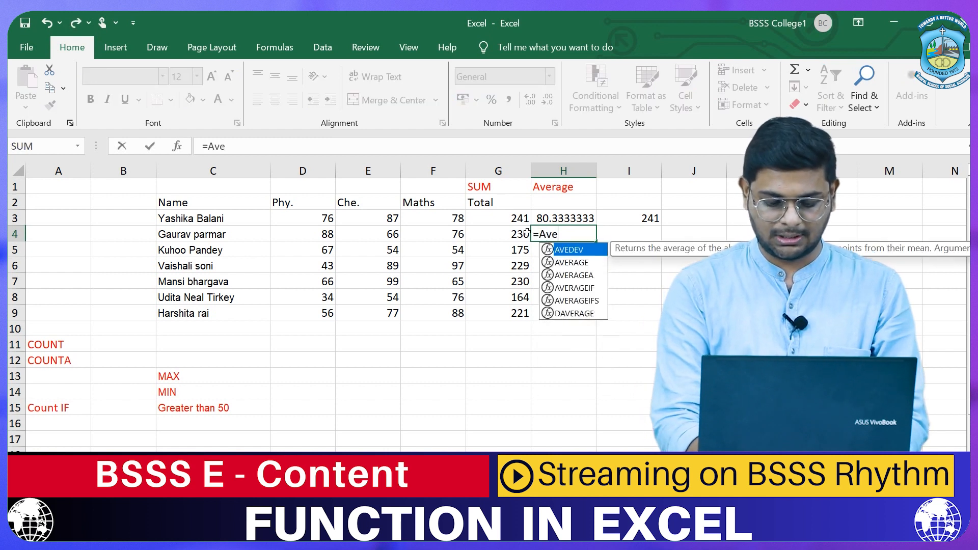
type("ge(")
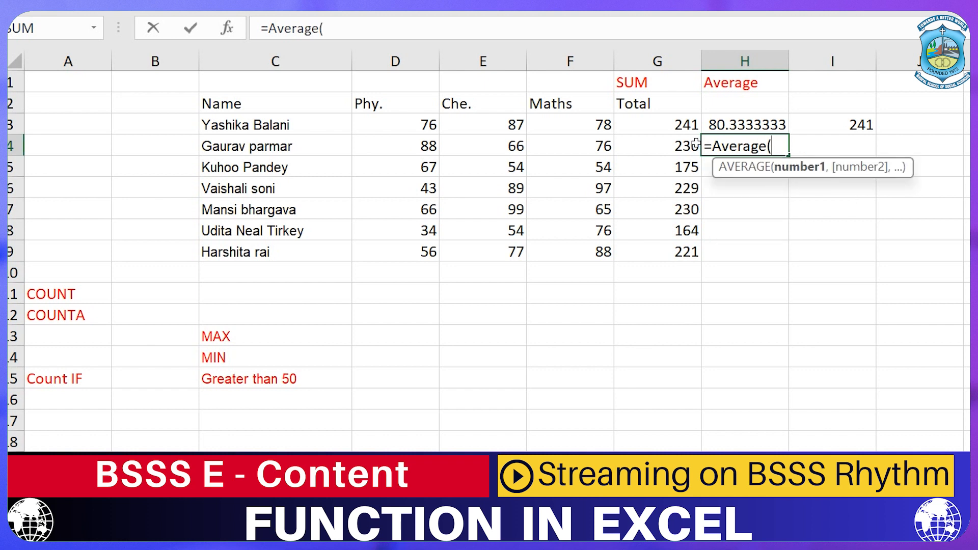
left_click(415, 150)
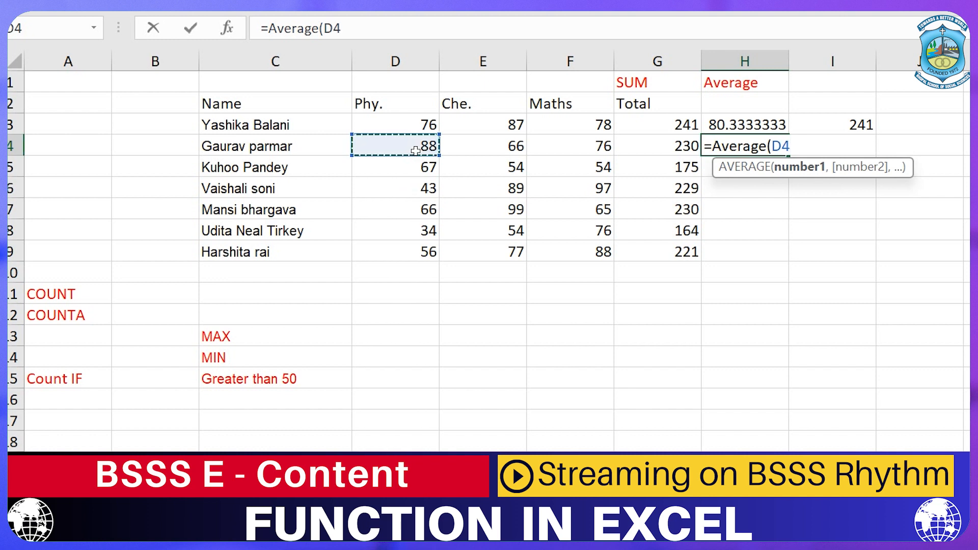
type(":")
left_click_drag(589, 159, 585, 139)
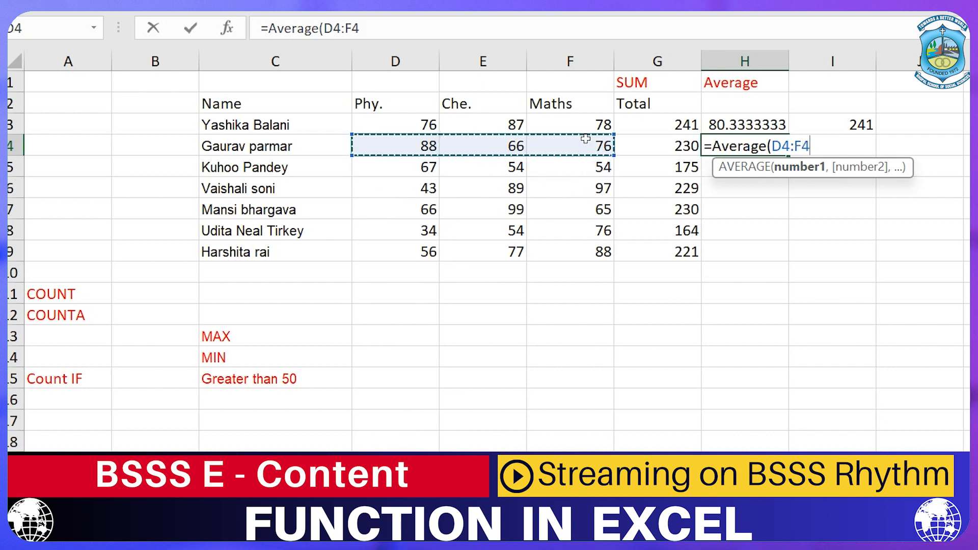
type(")")
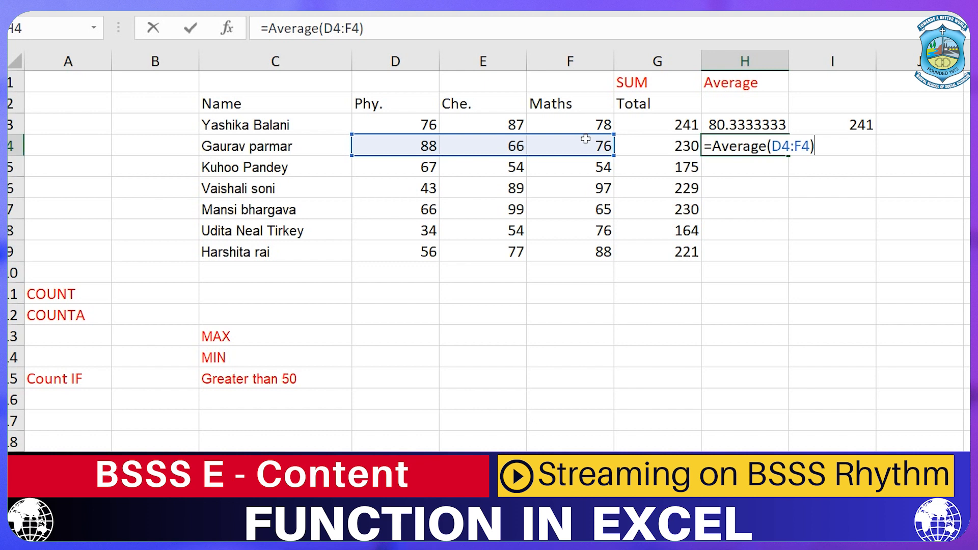
key("Return")
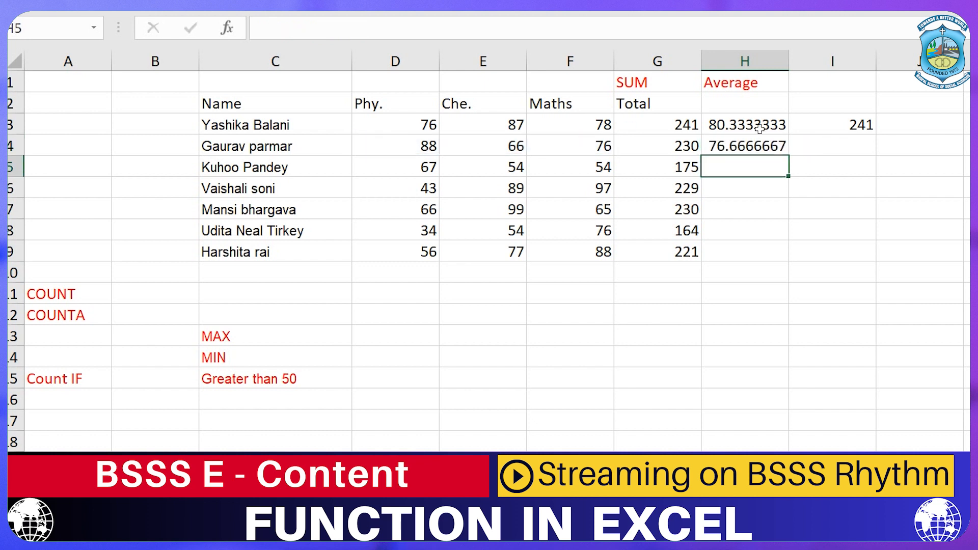
Fill the Average formulas from H3:H4 down through row 9 for the remaining students
left_click_drag(757, 125, 763, 148)
left_click(772, 153)
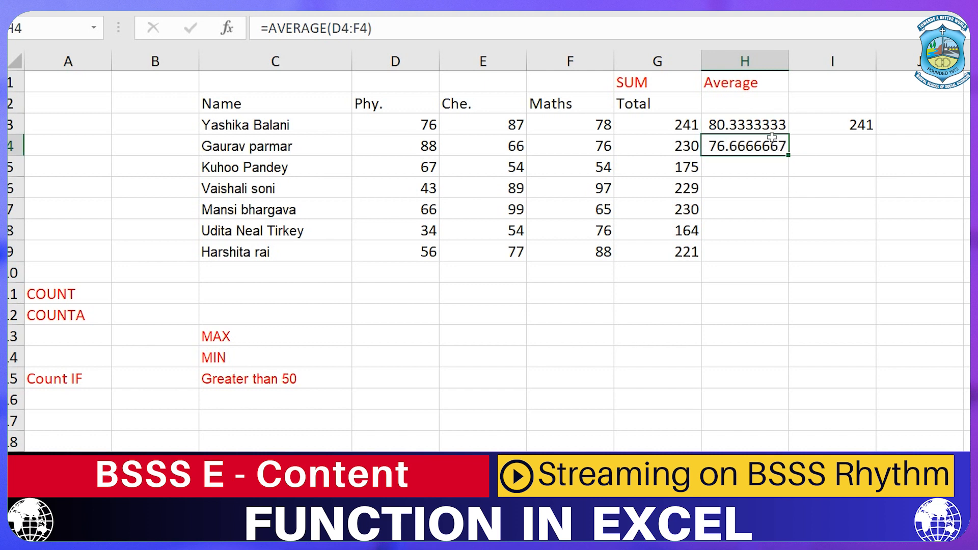
left_click_drag(761, 123, 780, 146)
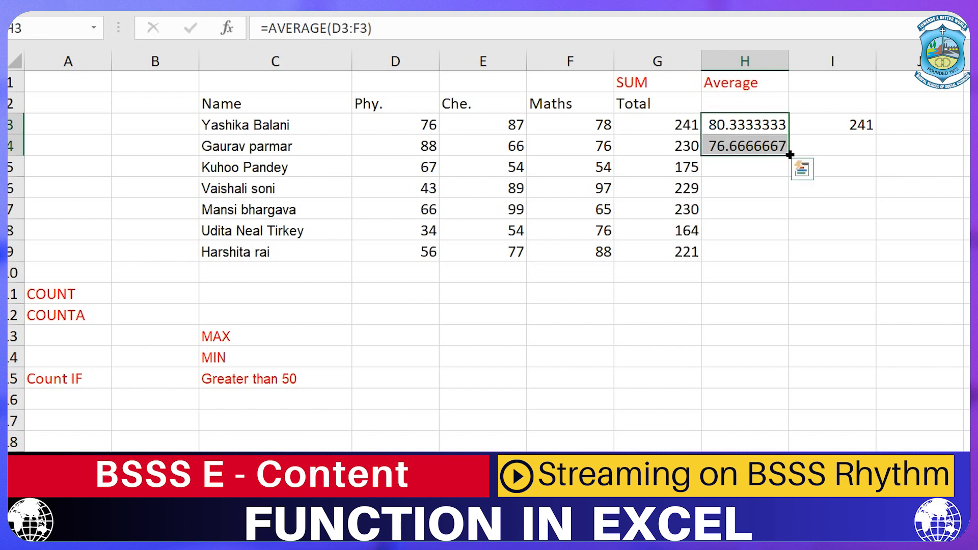
left_click_drag(789, 155, 789, 262)
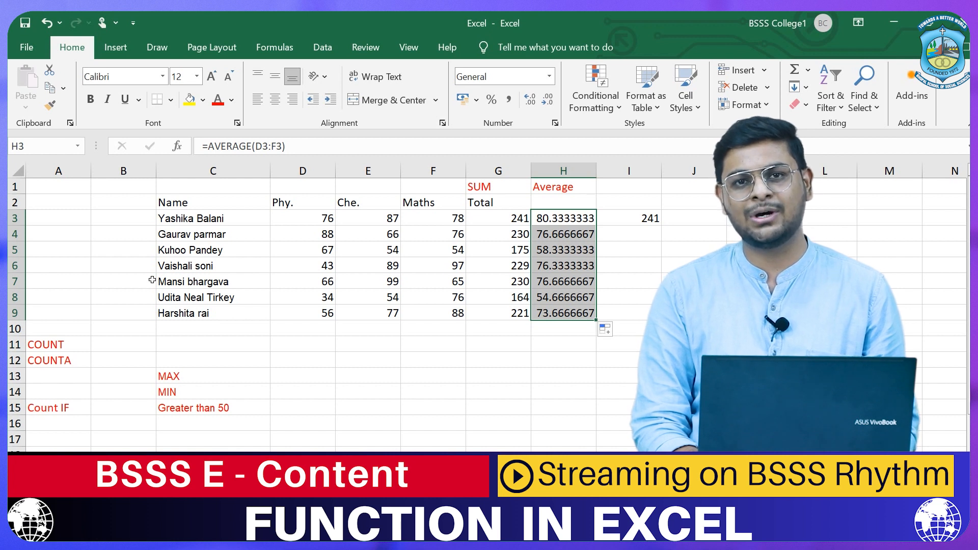
Apply the COUNT function to the student names in cell C11 with the formula =Count(C3:C9)
left_click(199, 344)
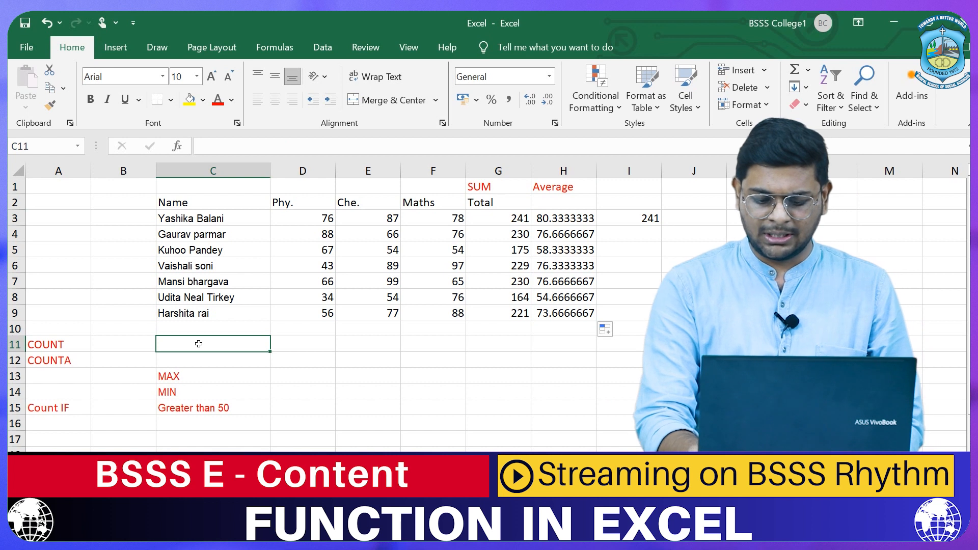
type("=C")
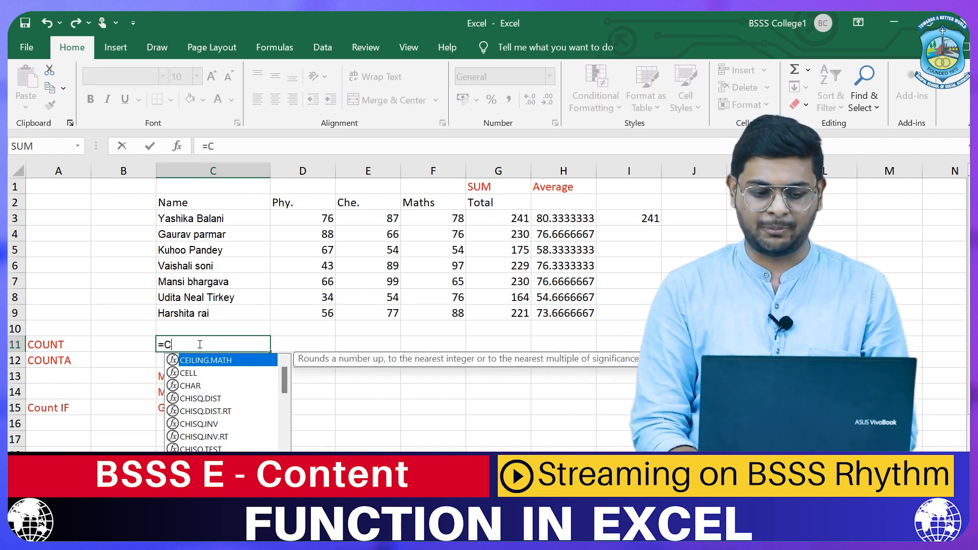
type("ount")
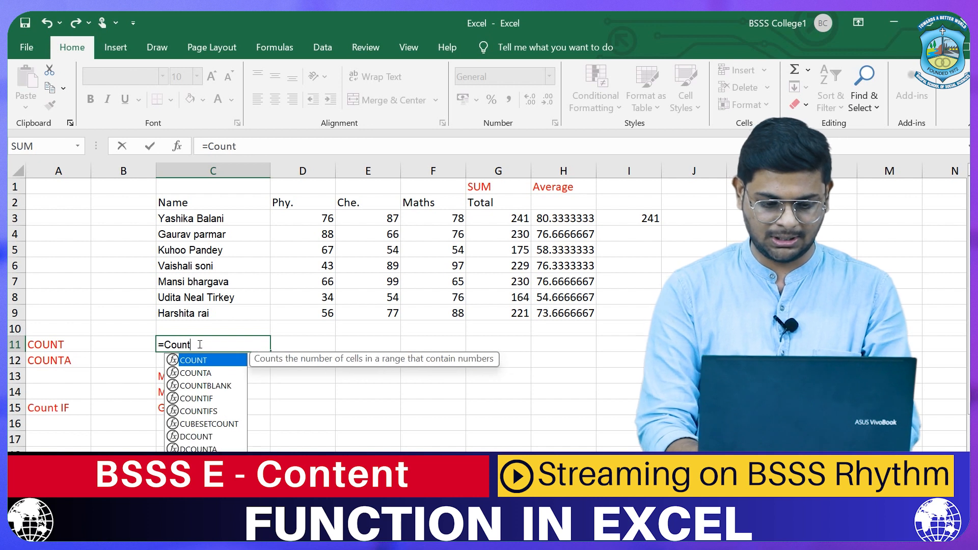
type("(")
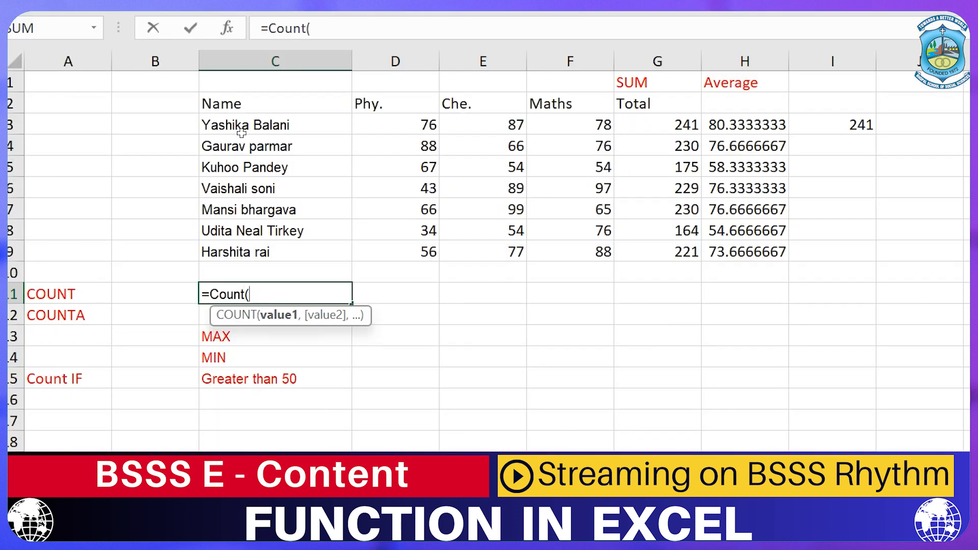
left_click_drag(242, 119, 262, 251)
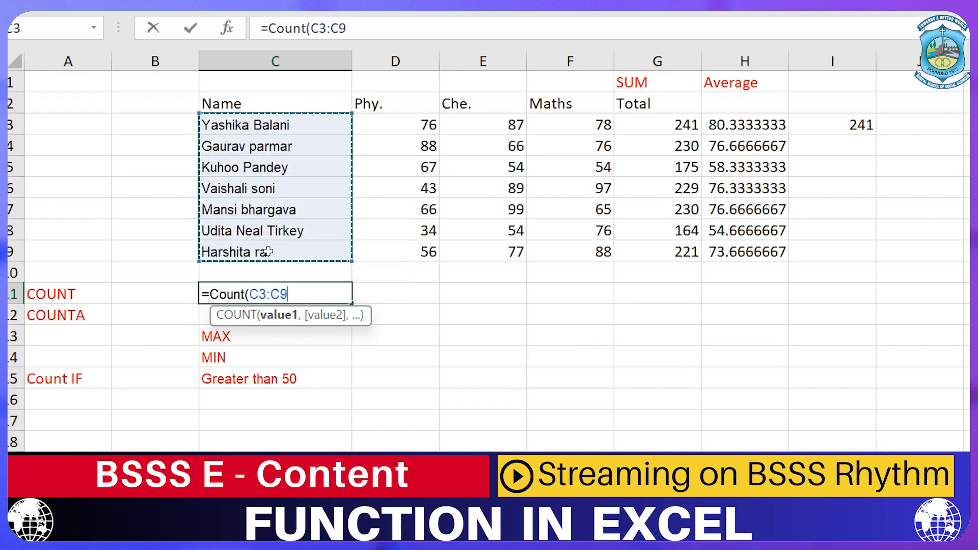
type(")")
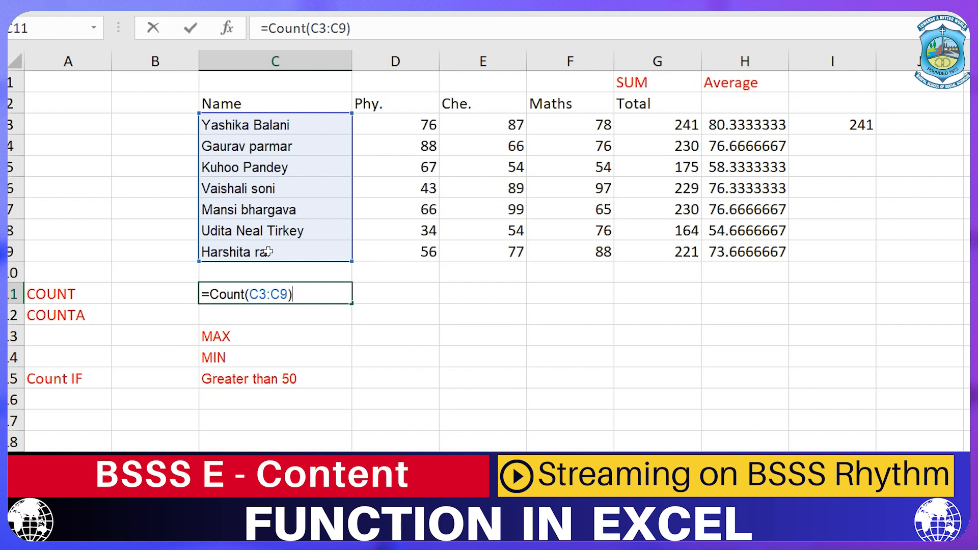
key("Return")
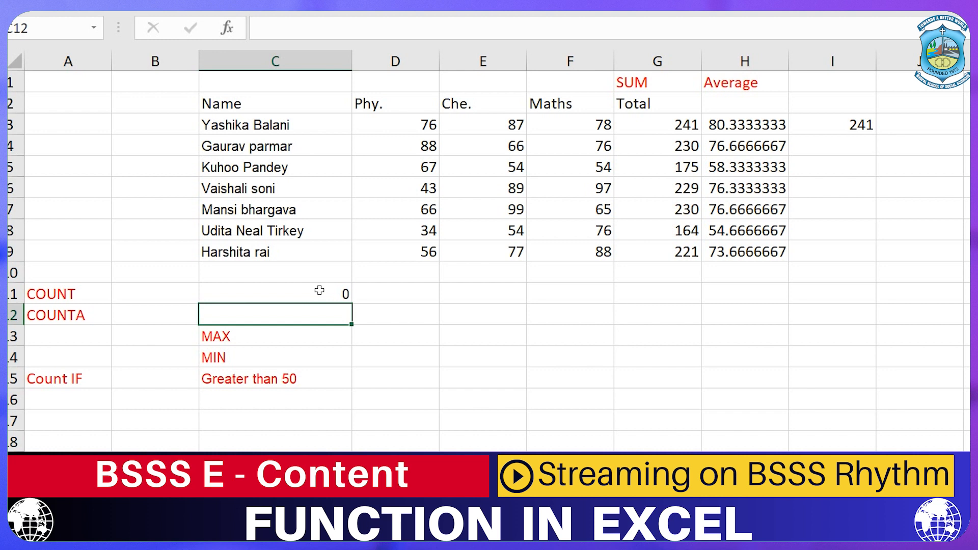
Count the non-empty name cells in cell C12 with the formula =CountA(C3:C9)
type("=Count")
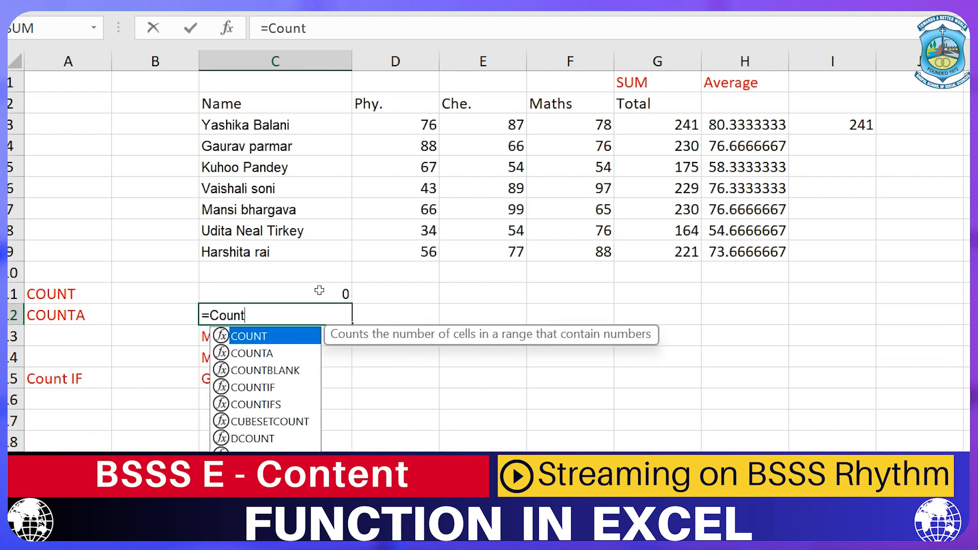
type("A")
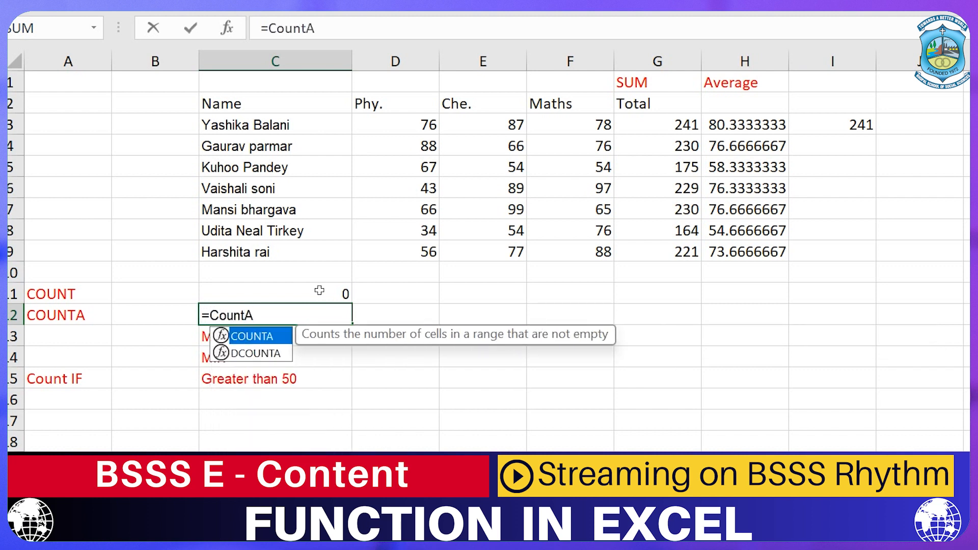
type("(")
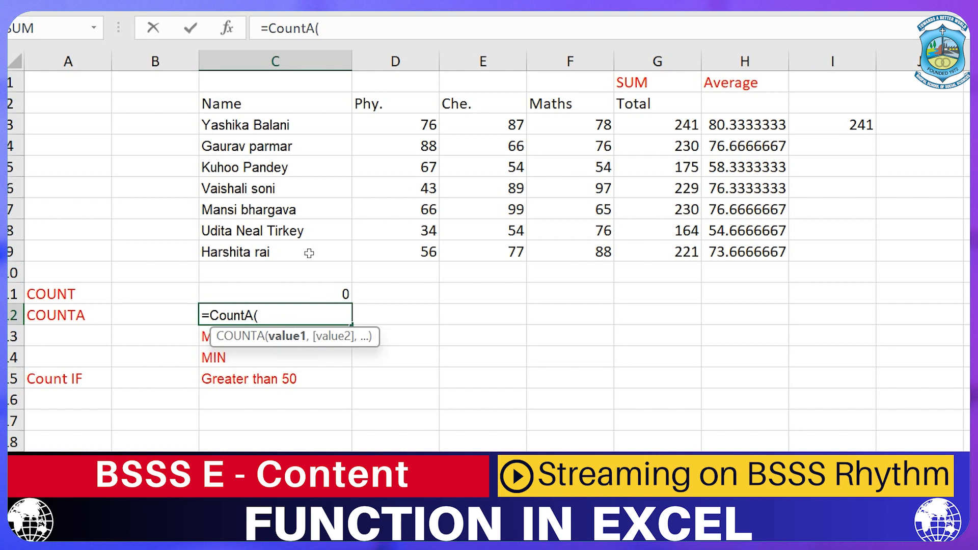
left_click_drag(257, 128, 274, 250)
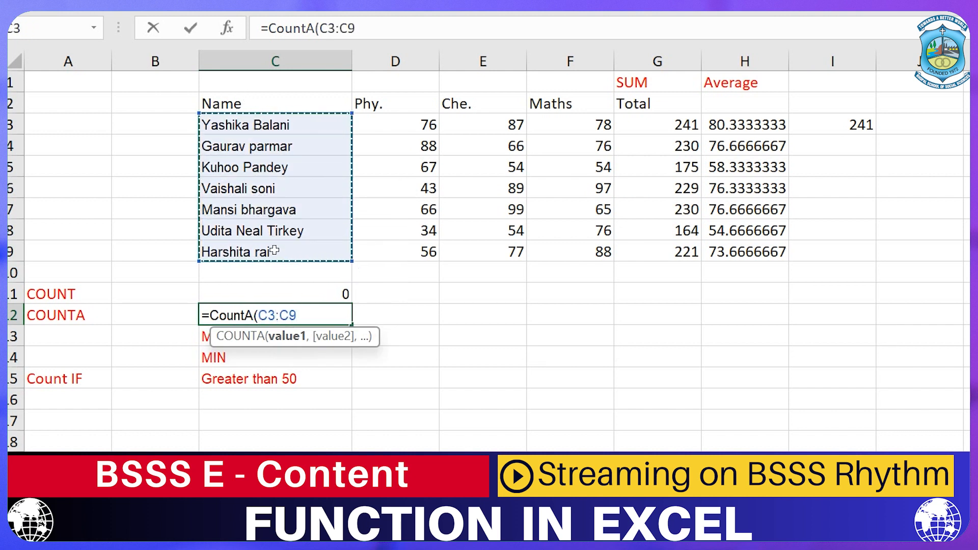
type(")")
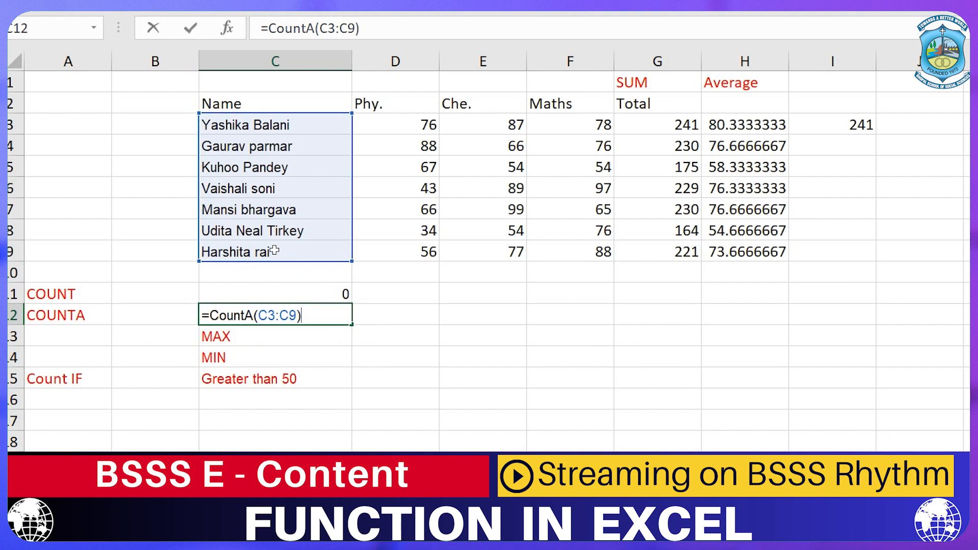
key("Return")
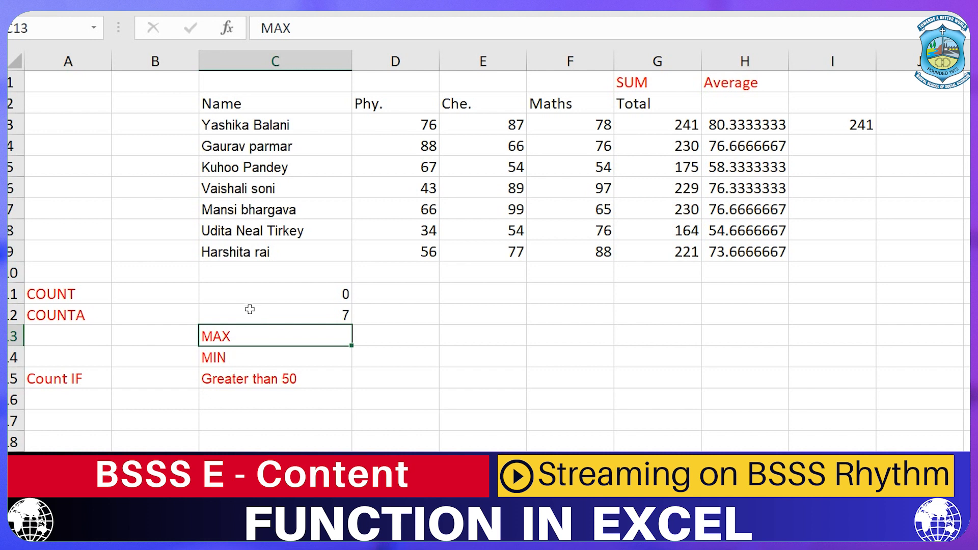
Add an S.No column in column B with serial numbers 1 and 2, and fill the series down to row 9
left_click(160, 107)
type("S.No")
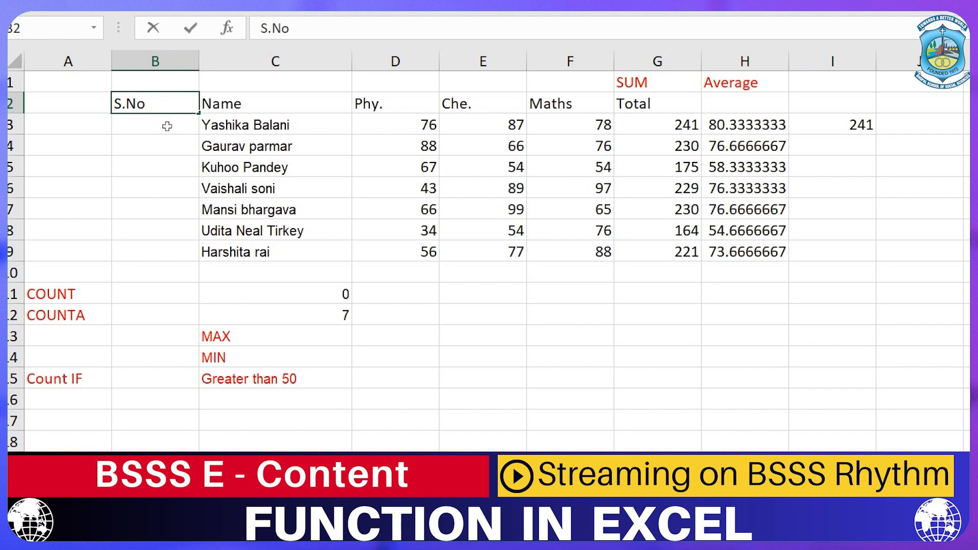
left_click(167, 126)
type("1")
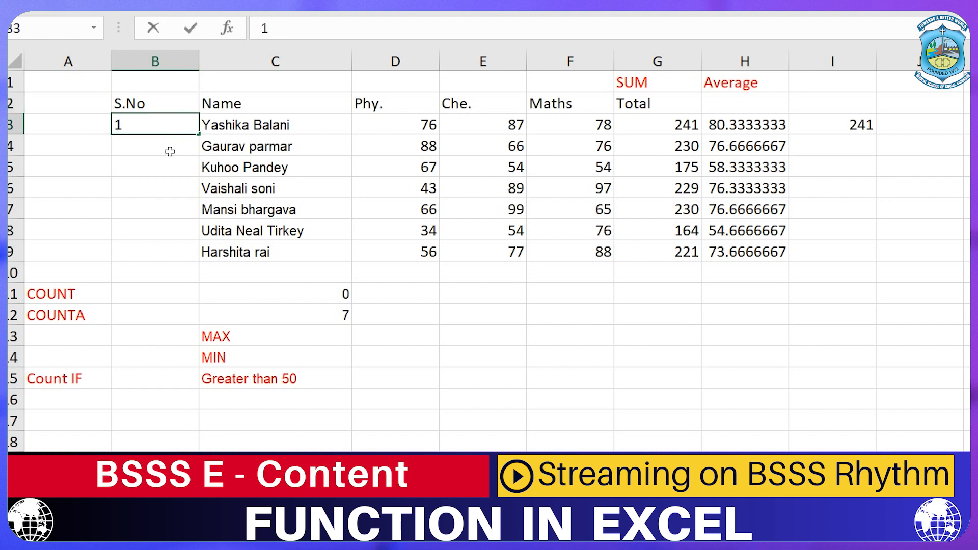
left_click(170, 152)
type("2")
left_click_drag(189, 128, 208, 255)
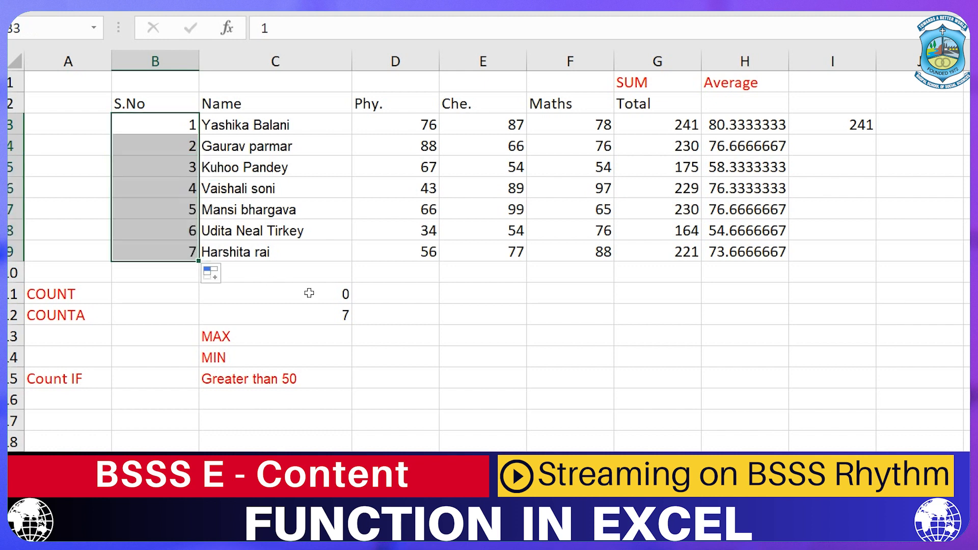
Count the numeric Physics marks in cell D11 with the formula =Count(D3:D9)
left_click(398, 290)
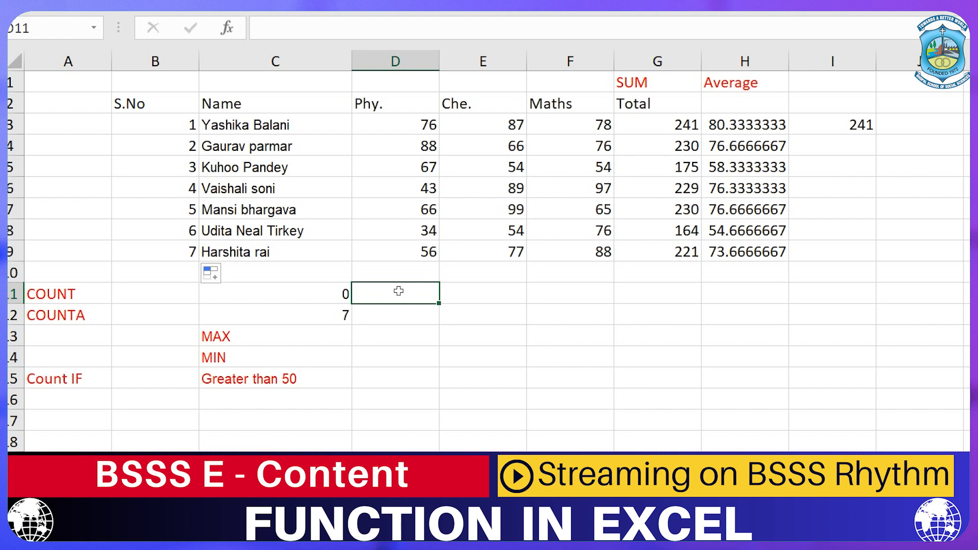
type("=")
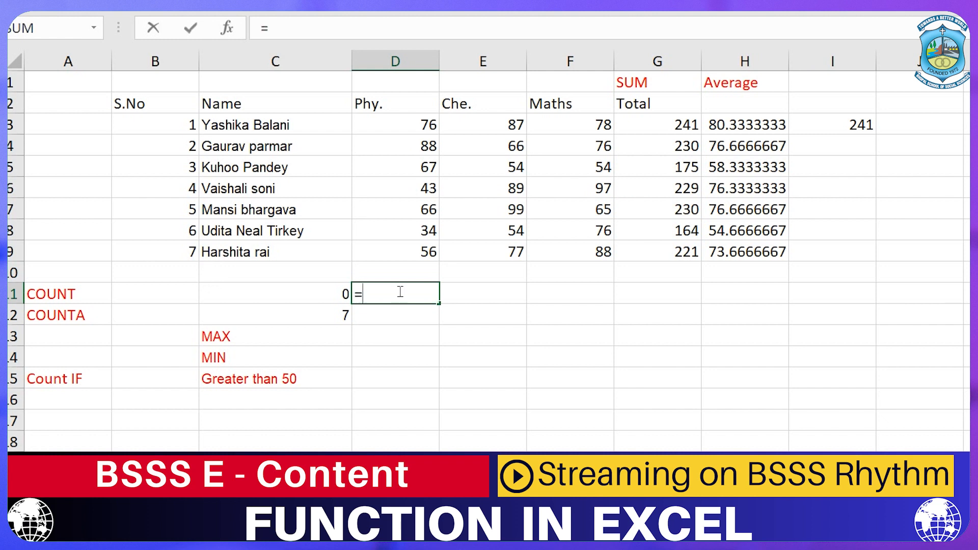
type("Count")
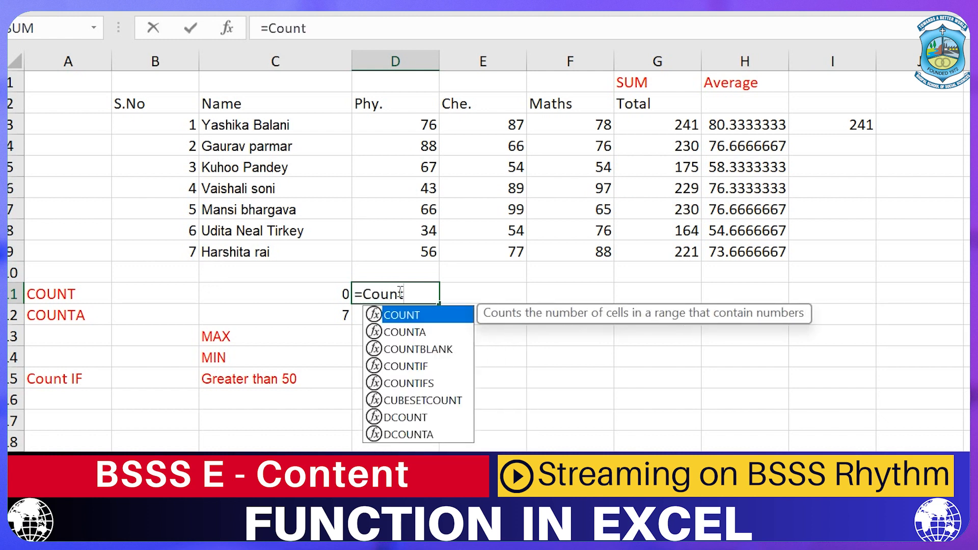
type("(")
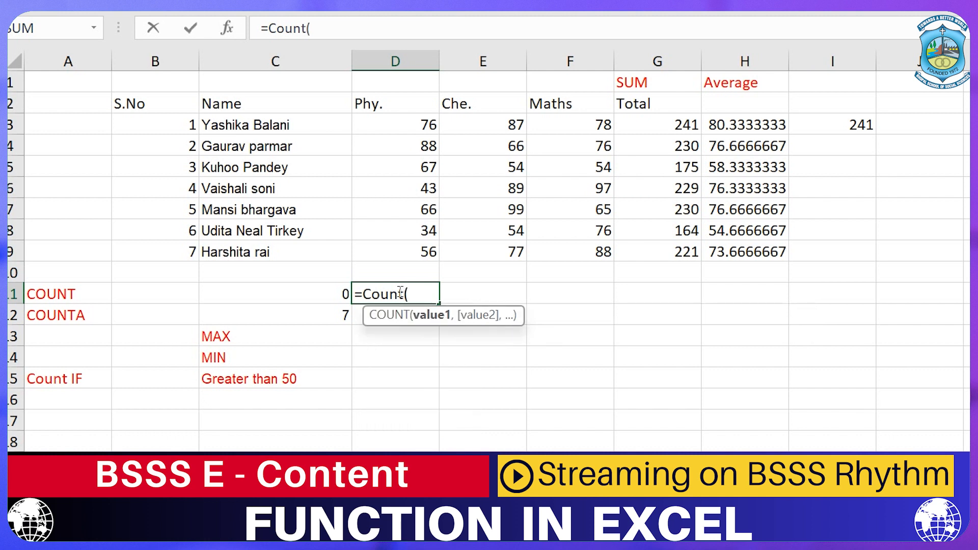
left_click_drag(413, 128, 429, 250)
type(")")
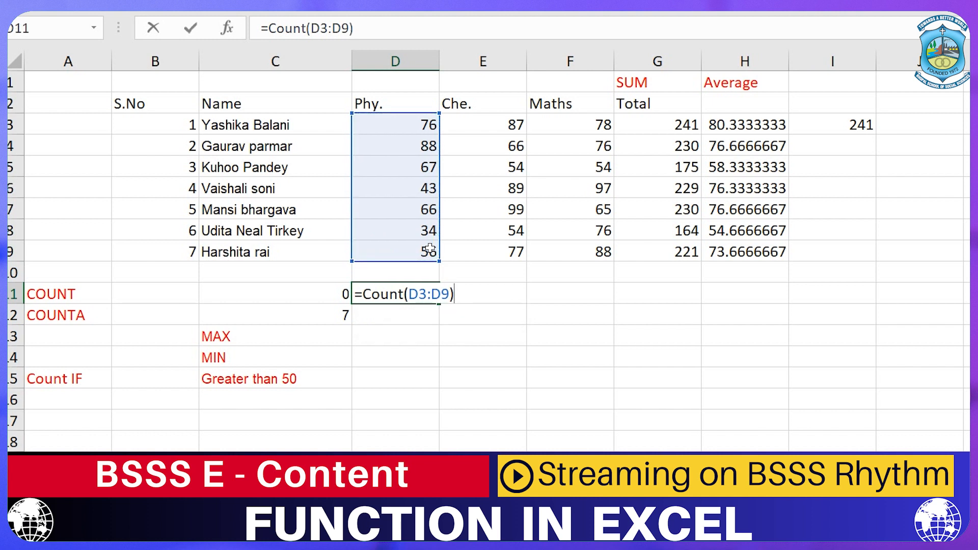
key("Return")
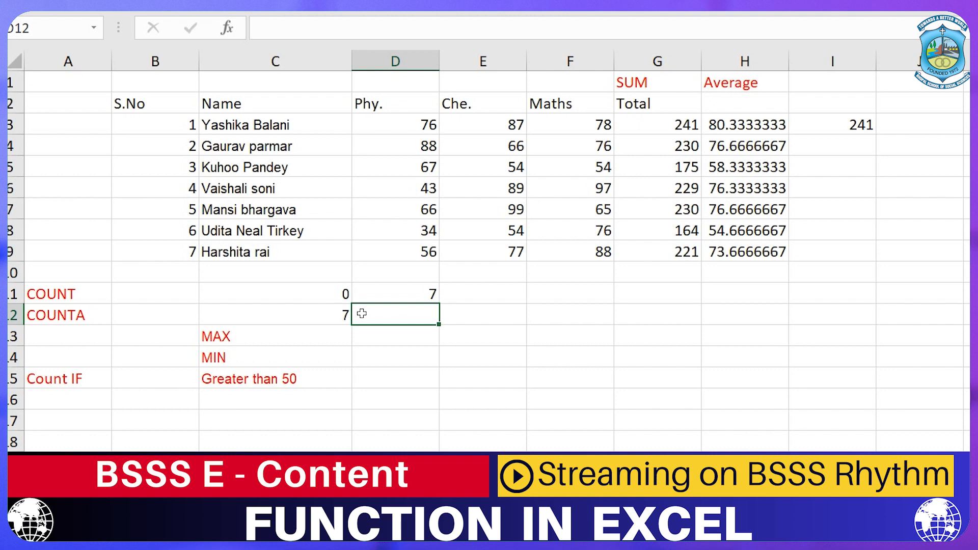
left_click(407, 294)
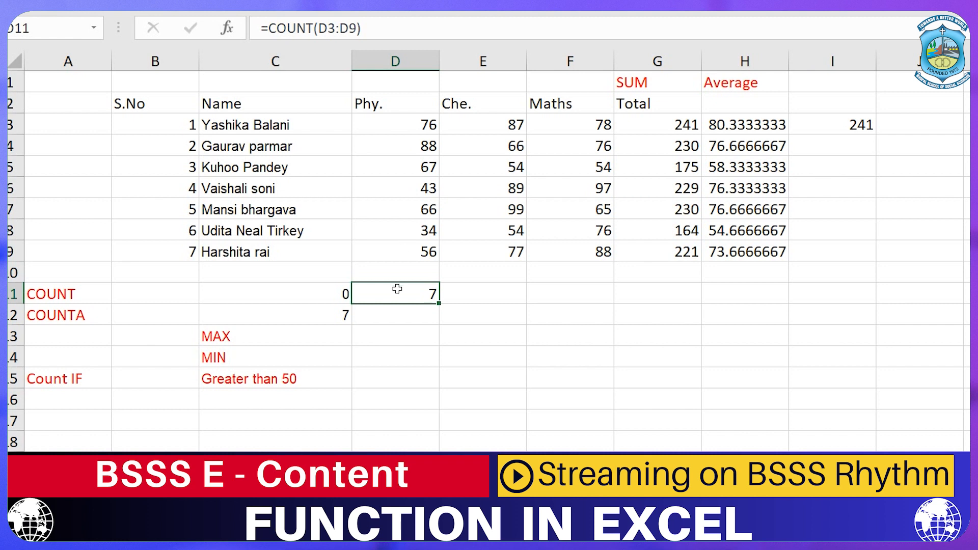
Find the highest Physics mark in cell D13 with the formula =Max(D3:D9)
left_click(395, 341)
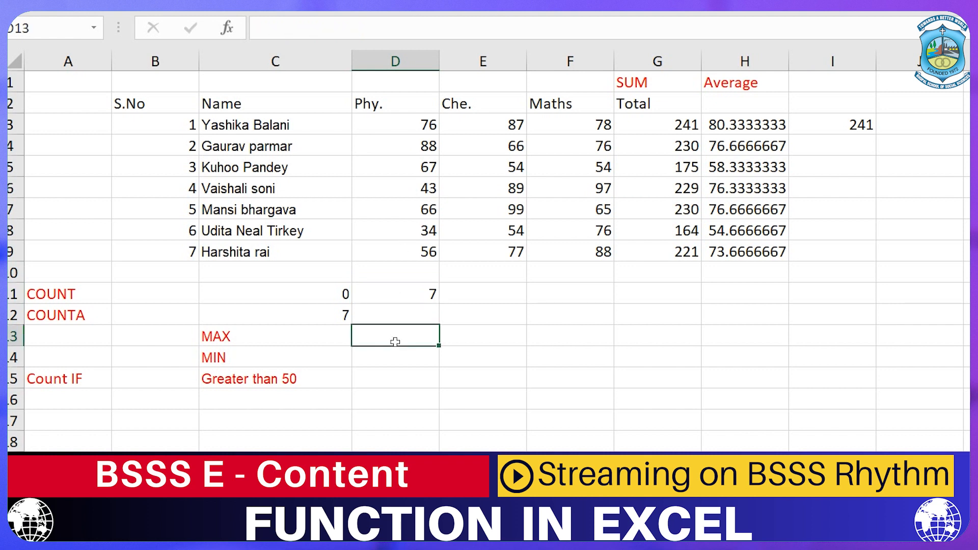
type("=Max")
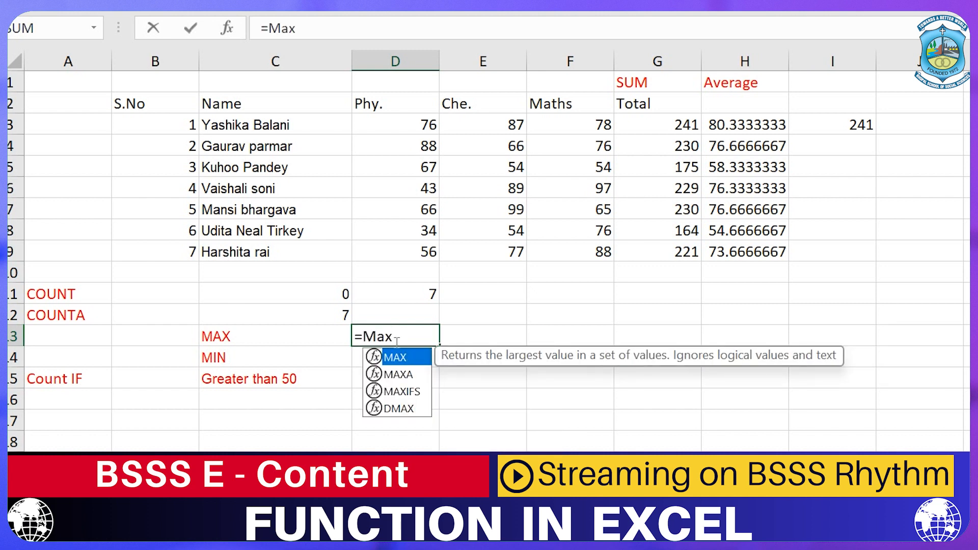
type("(")
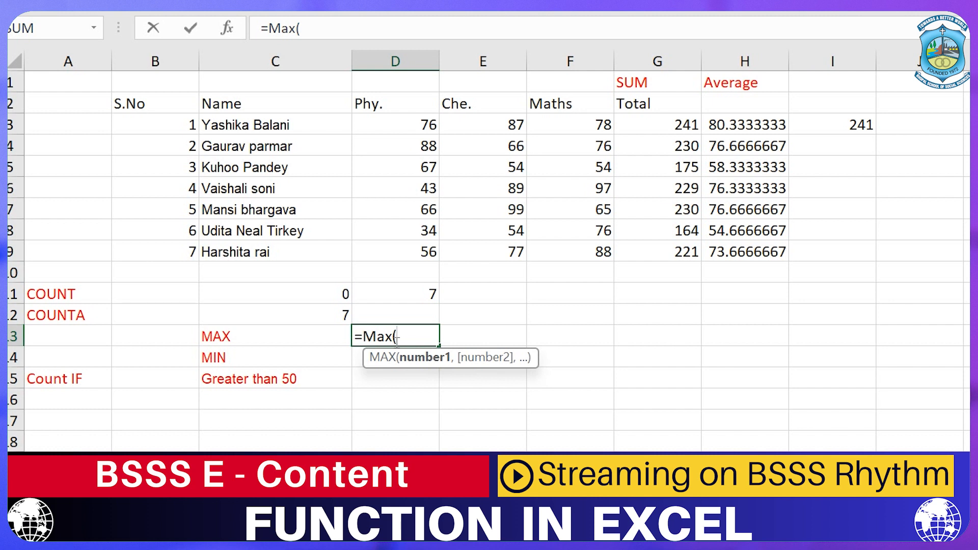
left_click_drag(417, 122, 423, 248)
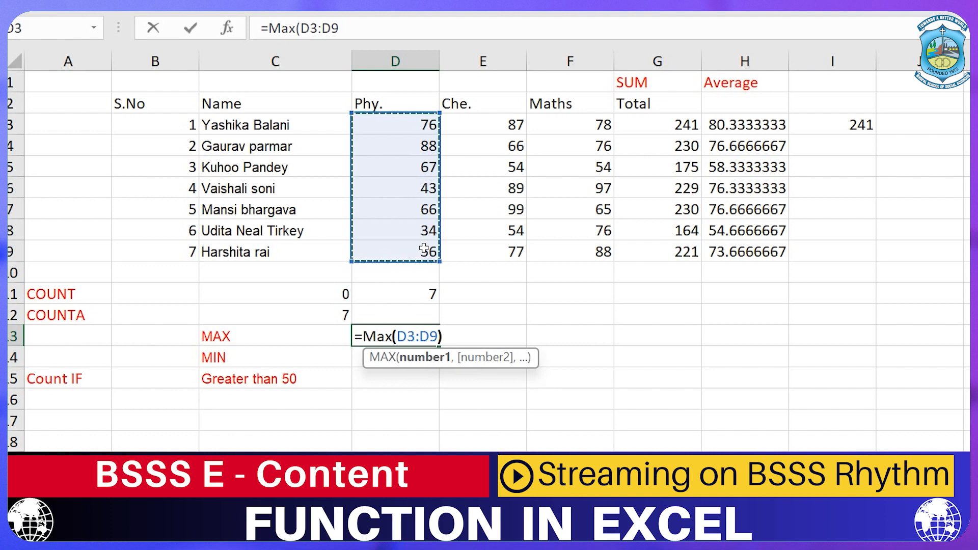
type(")")
key("Return")
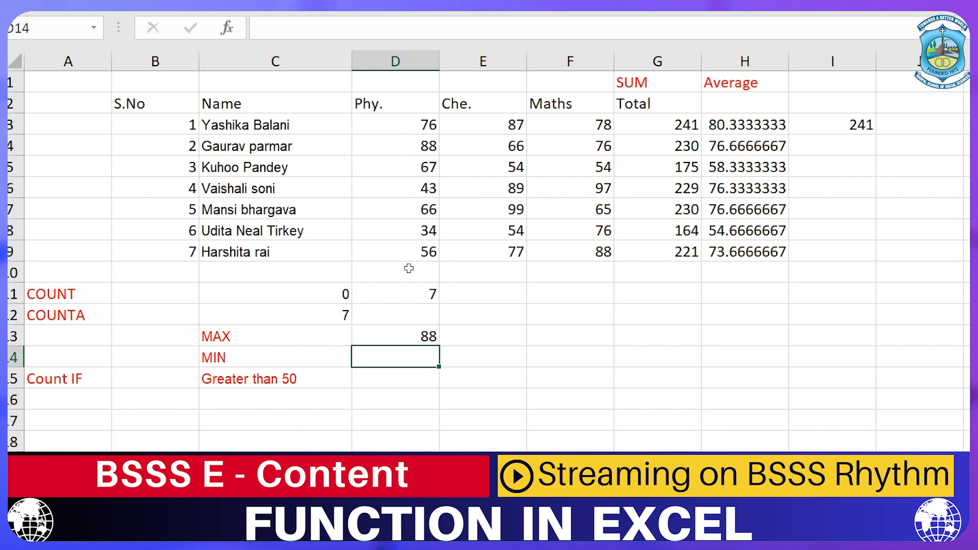
Find the highest Chemistry mark in cell E13 with the formula =Max(E3:E9)
left_click(479, 343)
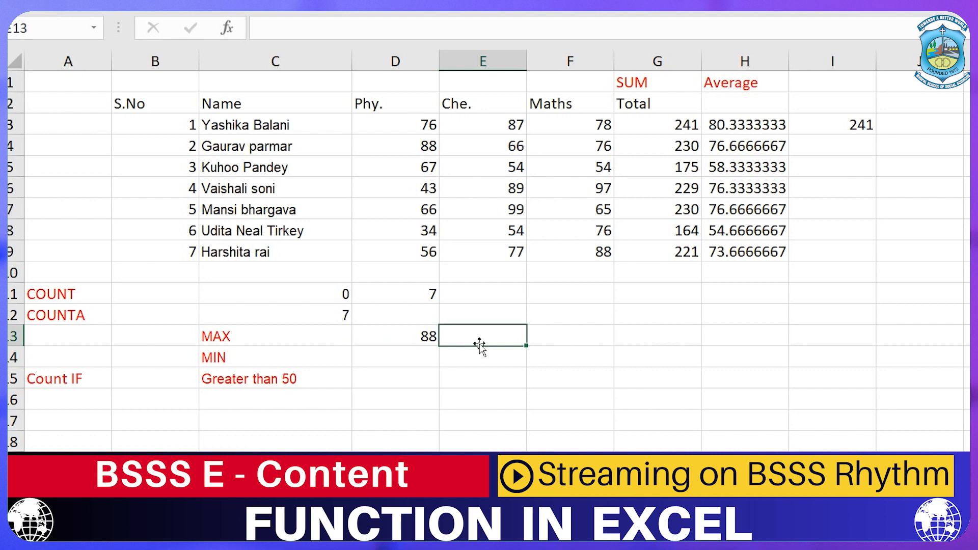
type("=Max")
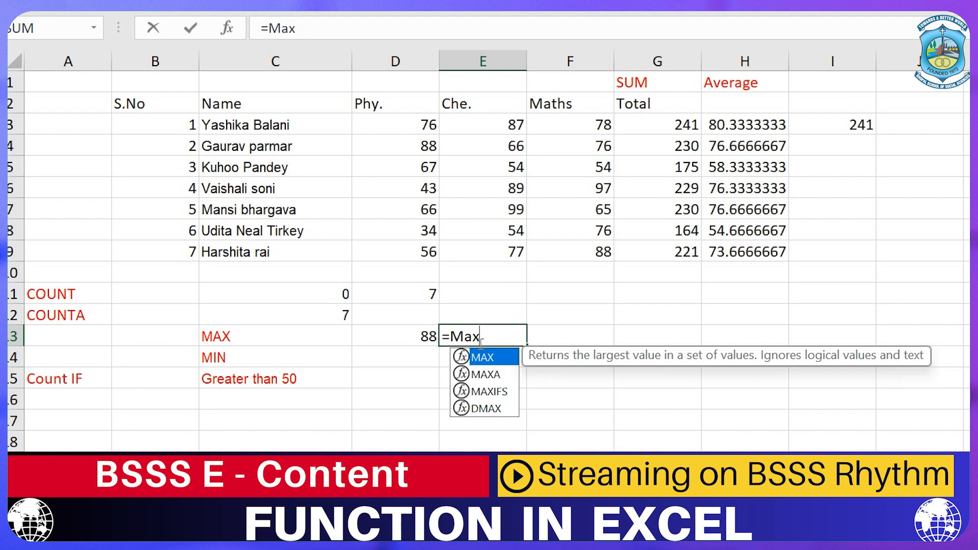
type("(")
left_click(497, 122)
left_click_drag(498, 123, 509, 249)
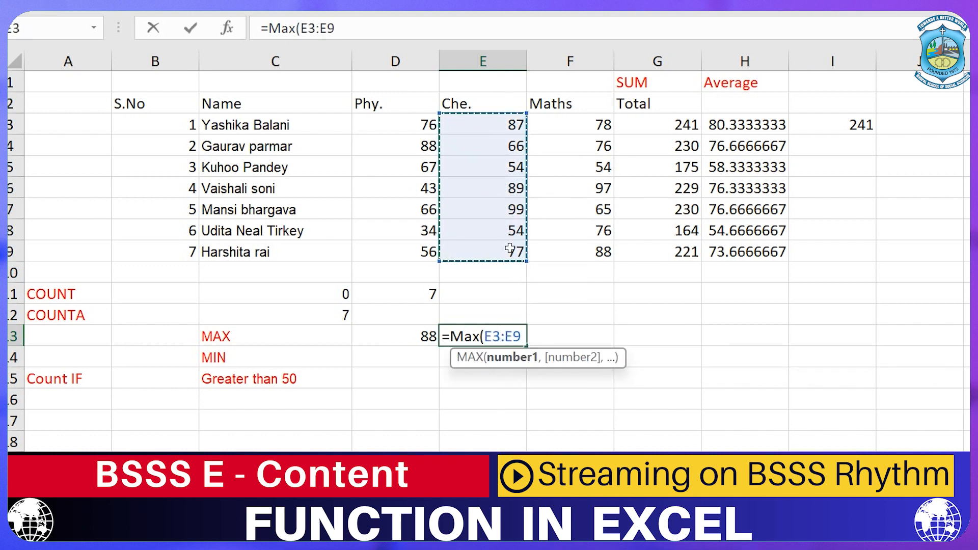
type(")")
key("Return")
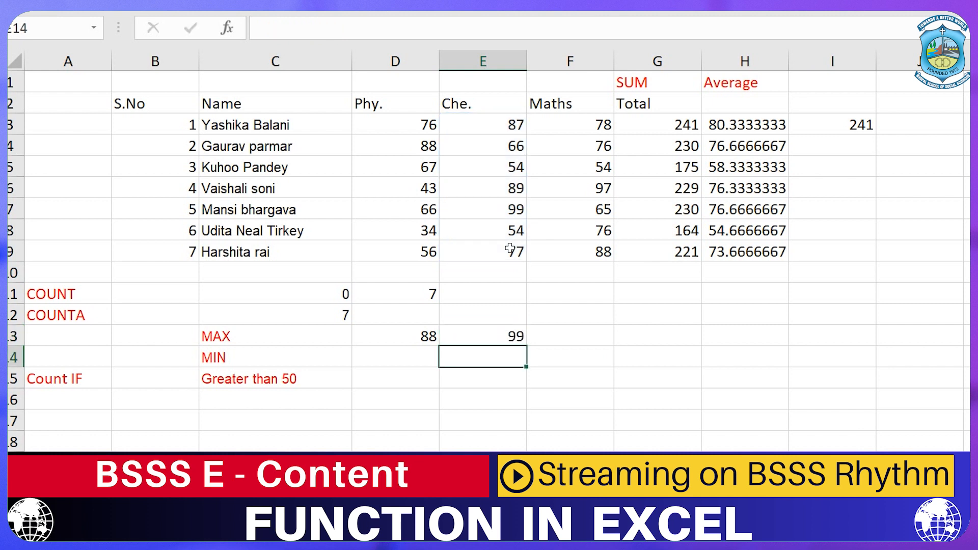
Fill the MAX formula from cell D13 across the Chemistry and Maths columns to F13
left_click(566, 340)
left_click(392, 334)
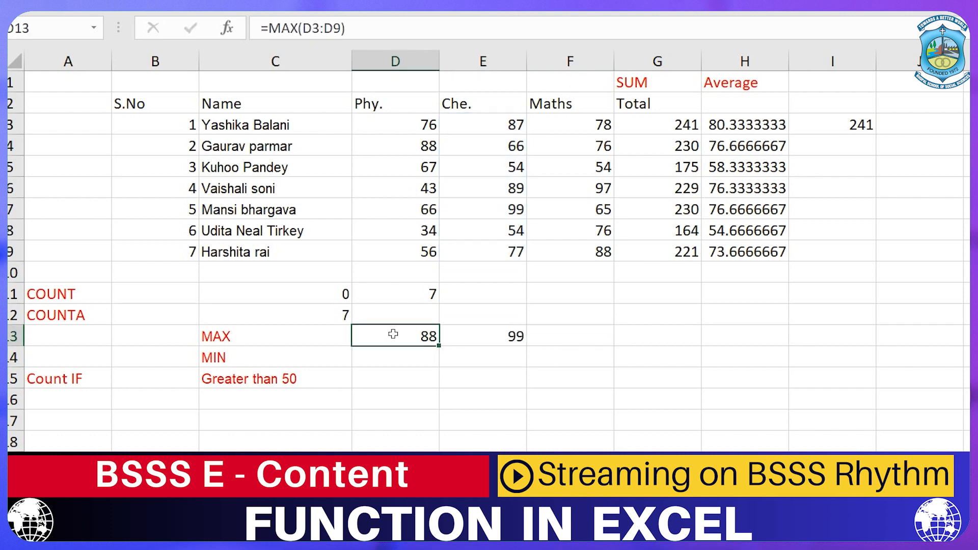
left_click_drag(393, 334, 611, 346)
left_click(504, 335)
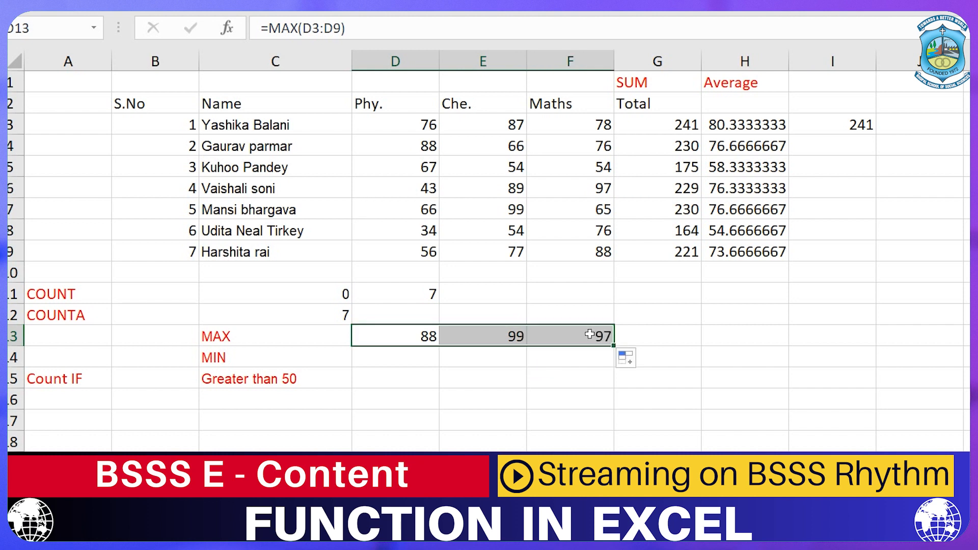
Find the lowest Physics mark in cell D14 with the formula =Min(D3:D9)
left_click(382, 358)
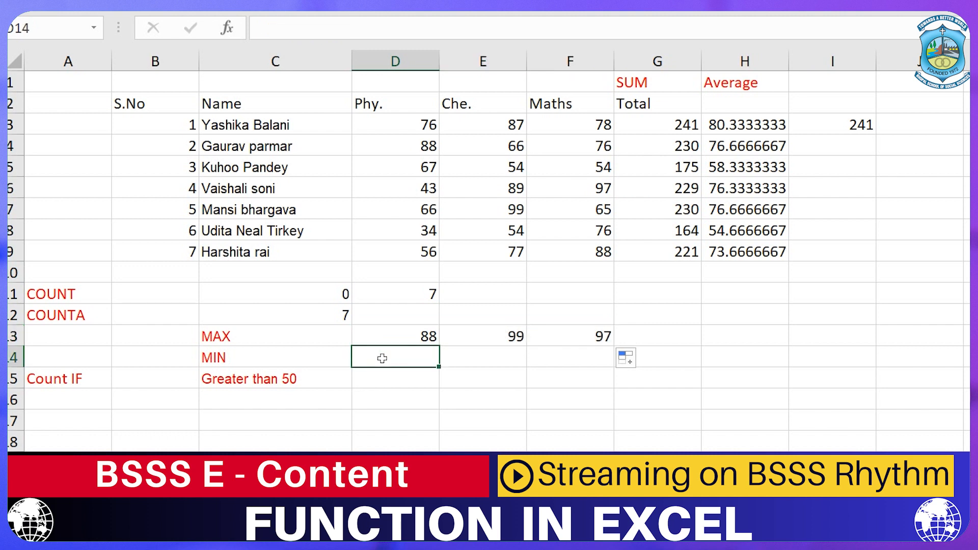
type("=M")
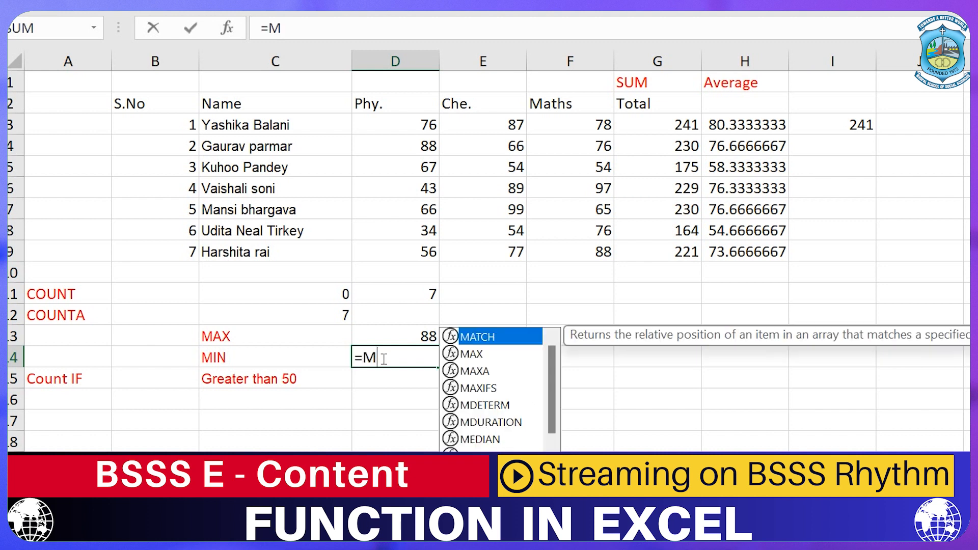
type("in(")
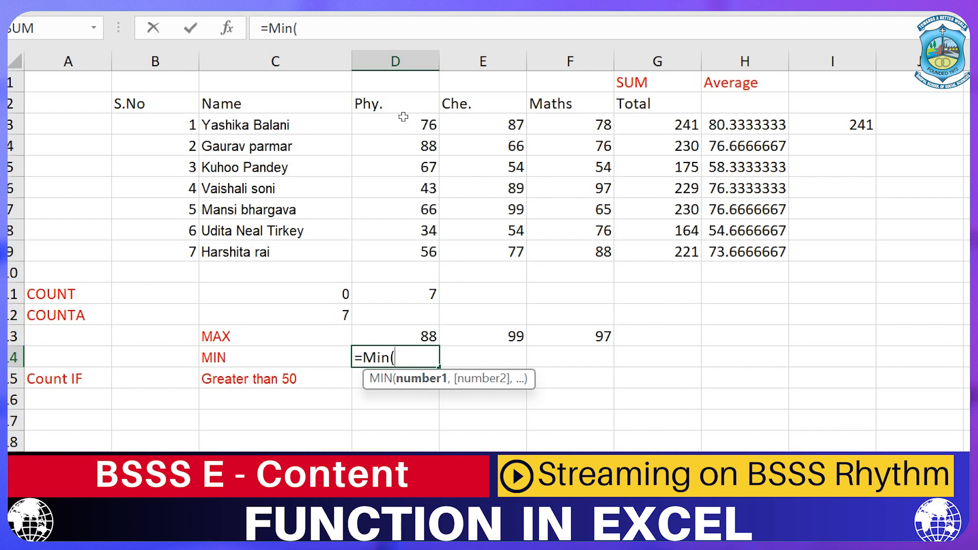
left_click(407, 134)
left_click_drag(407, 135, 424, 251)
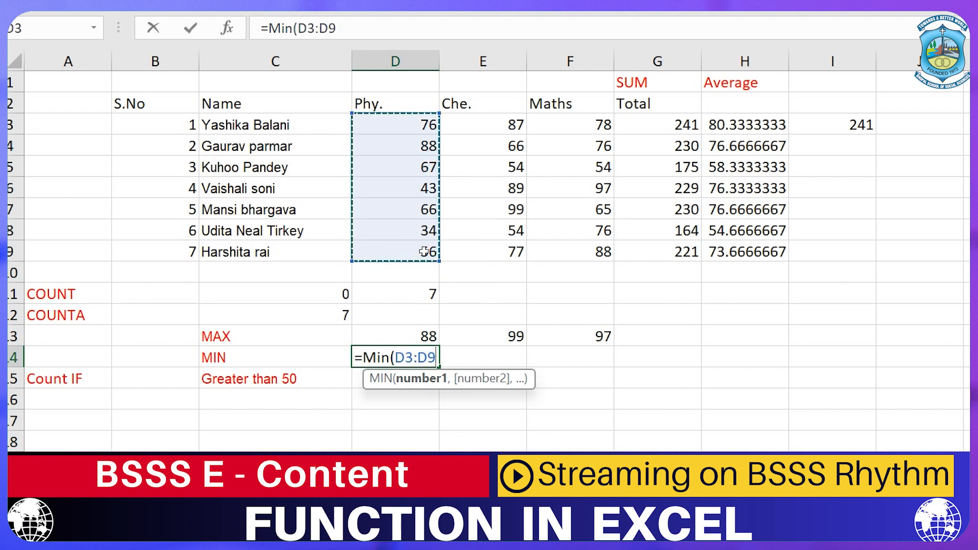
type(")")
key("Return")
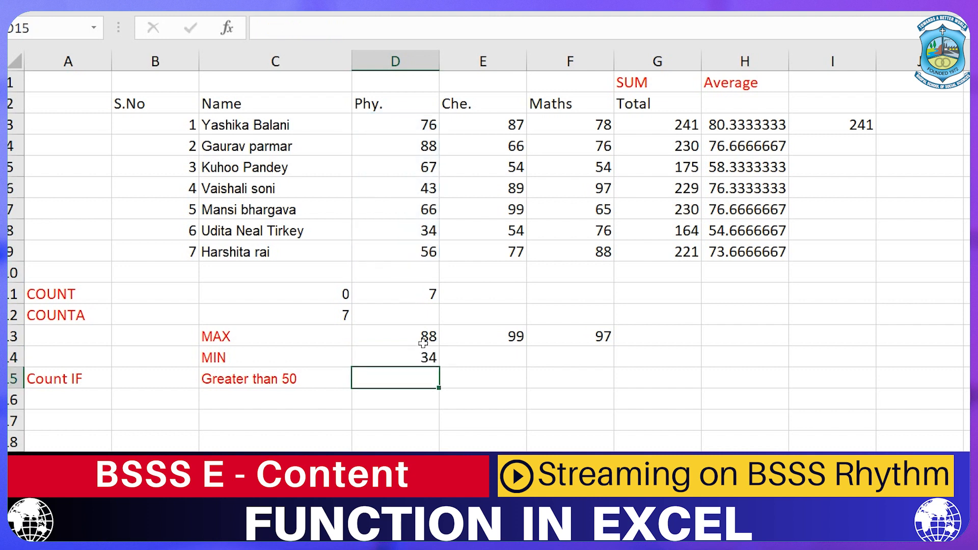
Find the lowest Chemistry mark in cell E14 with the formula =Min(E3:E9)
left_click(487, 350)
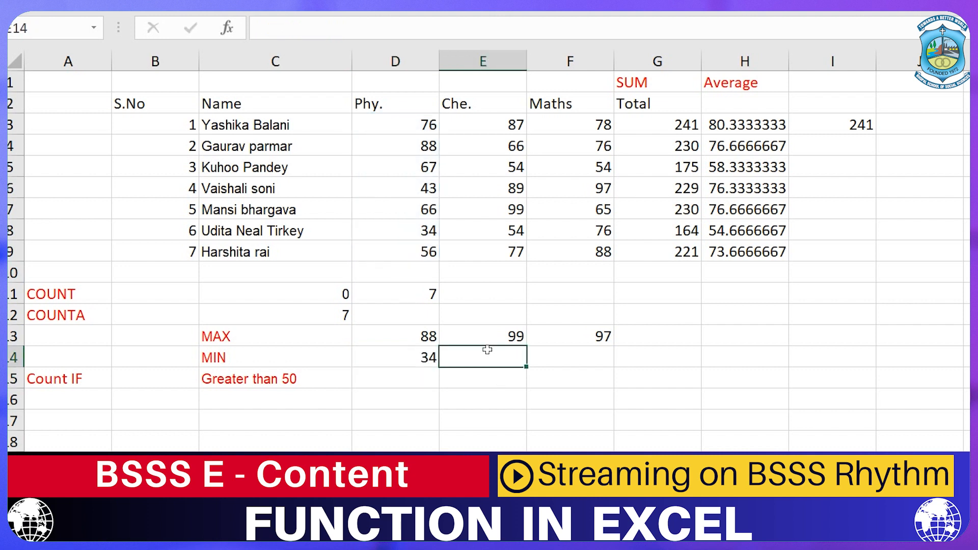
type("=Min(")
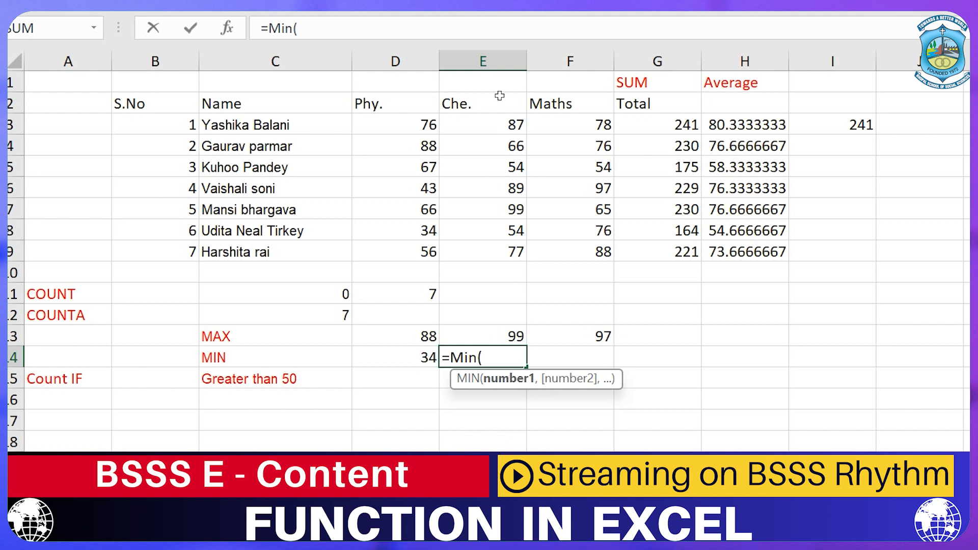
left_click_drag(512, 125, 518, 248)
type(")")
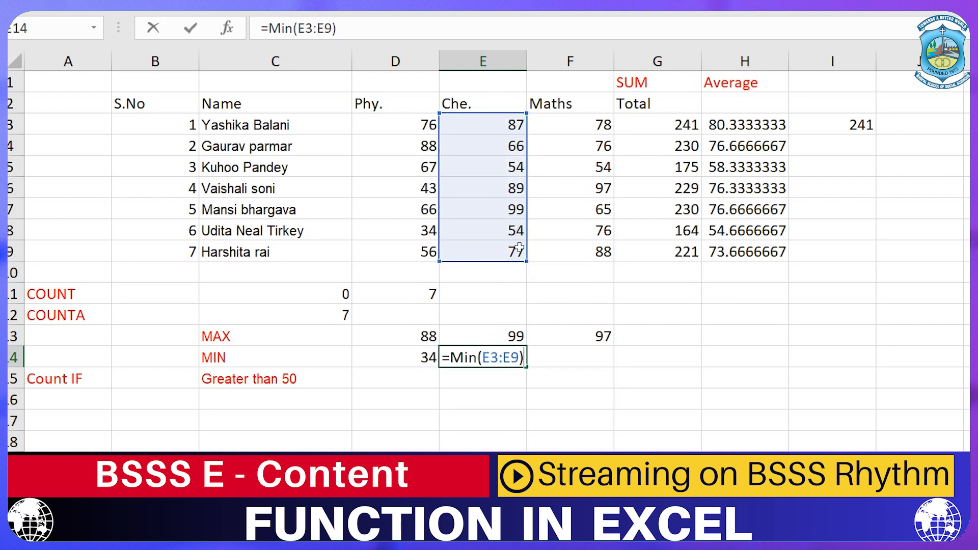
key("Return")
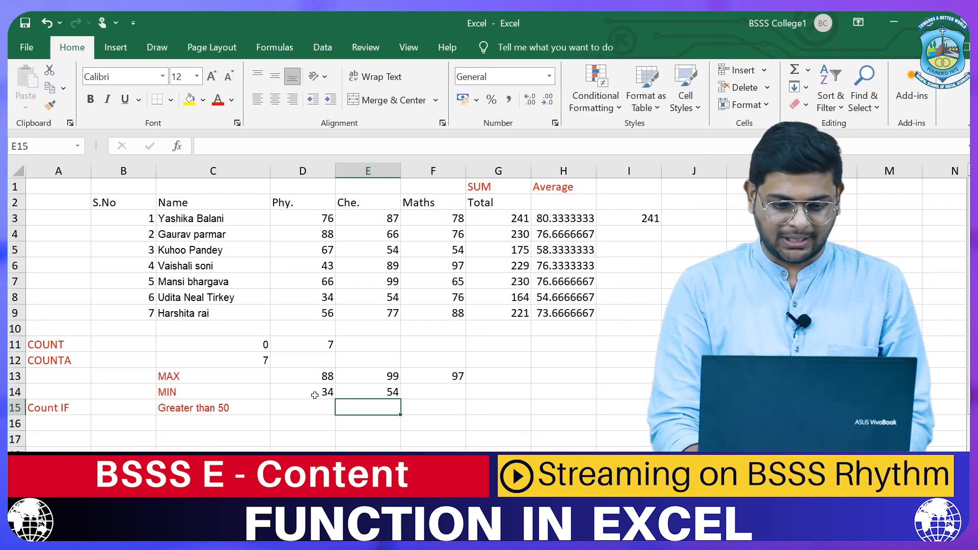
Fill the MIN formula from cell D14 across the Chemistry and Maths columns to F14
left_click(446, 391)
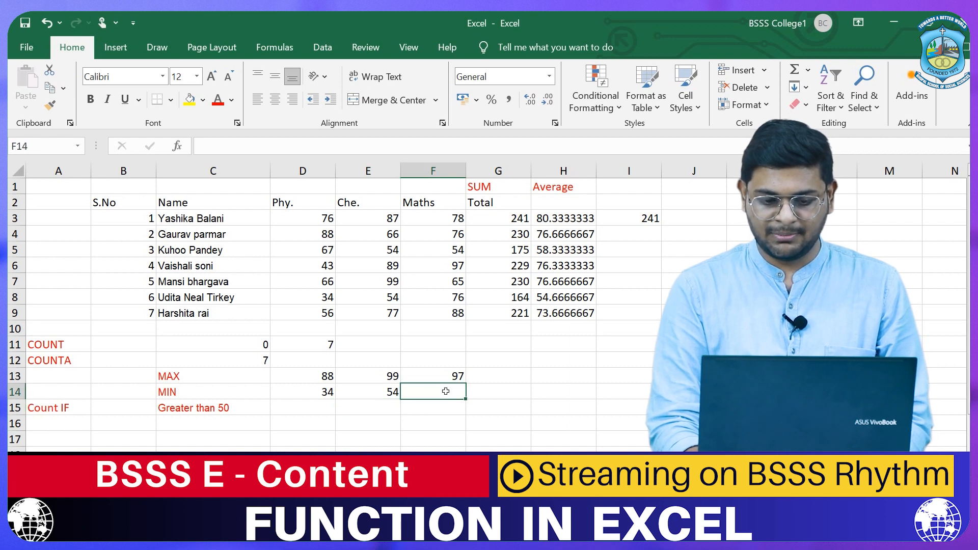
left_click(303, 389)
left_click_drag(334, 398, 454, 394)
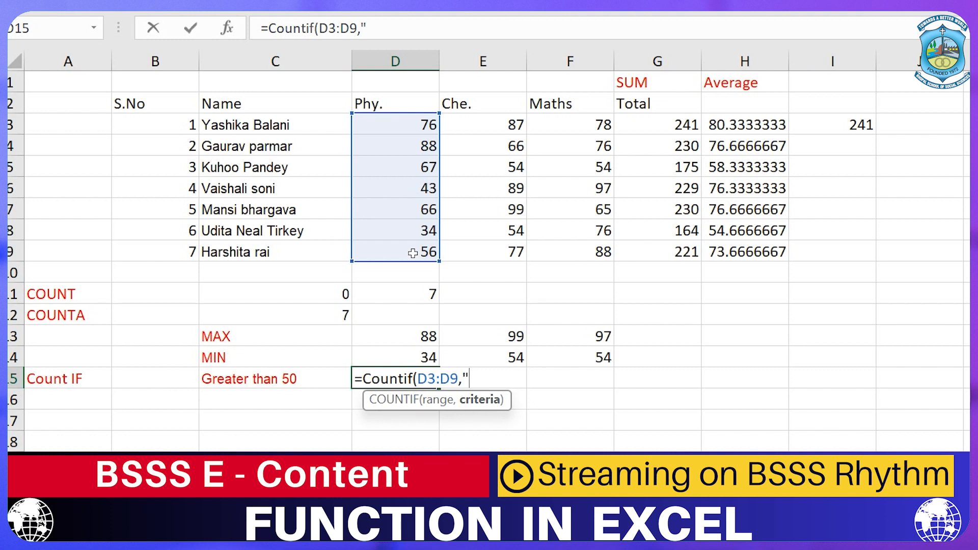
Clear the unfinished COUNTIF formula from cell D15
key("BackSpace")
key("BackSpace")
key("BackSpace")
key("BackSpace")
key("BackSpace")
key("BackSpace")
key("BackSpace")
key("BackSpace")
key("BackSpace")
key("BackSpace")
key("BackSpace")
key("BackSpace")
key("BackSpace")
key("BackSpace")
key("BackSpace")
key("BackSpace")
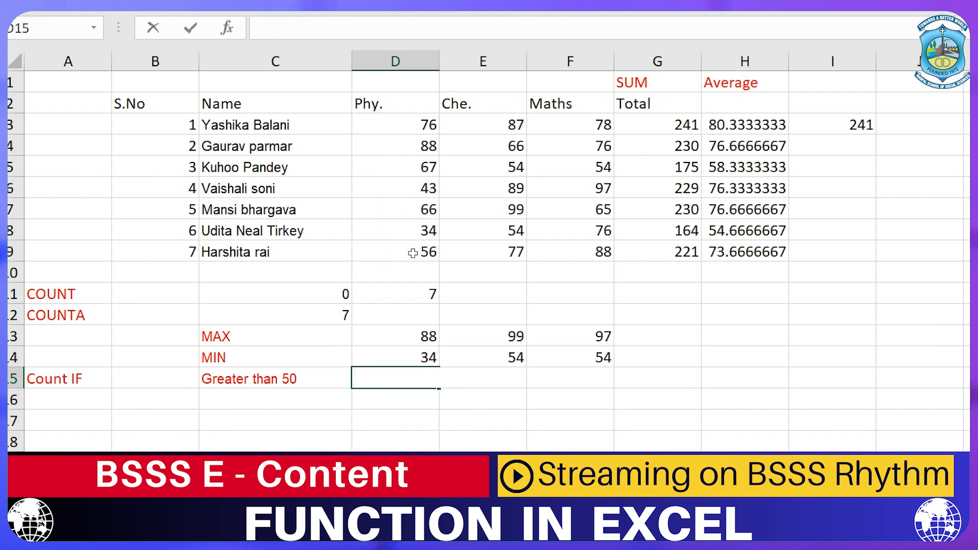
Count the Physics marks greater than 50 in cell D15 with the formula =Countif(D3:D9,">50")
type("=Count")
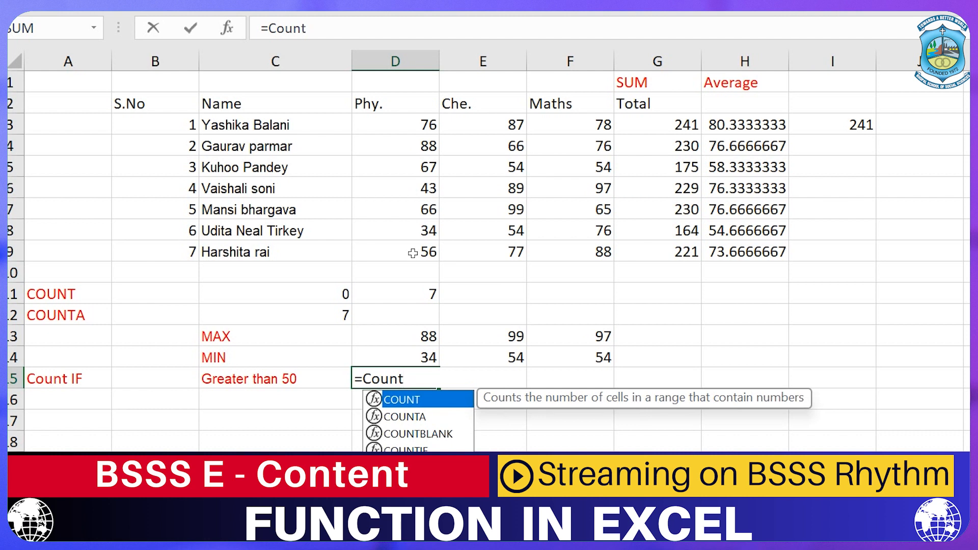
type("if(")
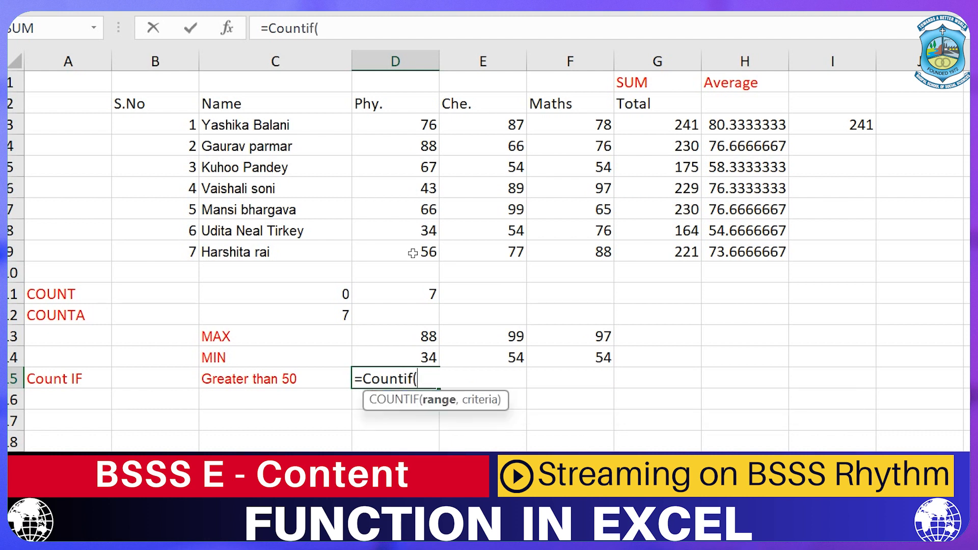
left_click_drag(419, 127, 423, 252)
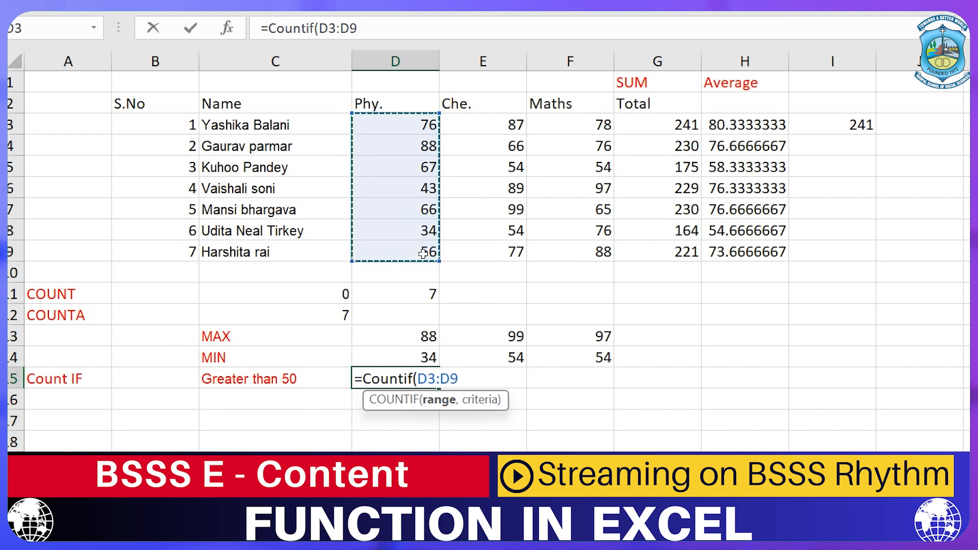
type(",\"")
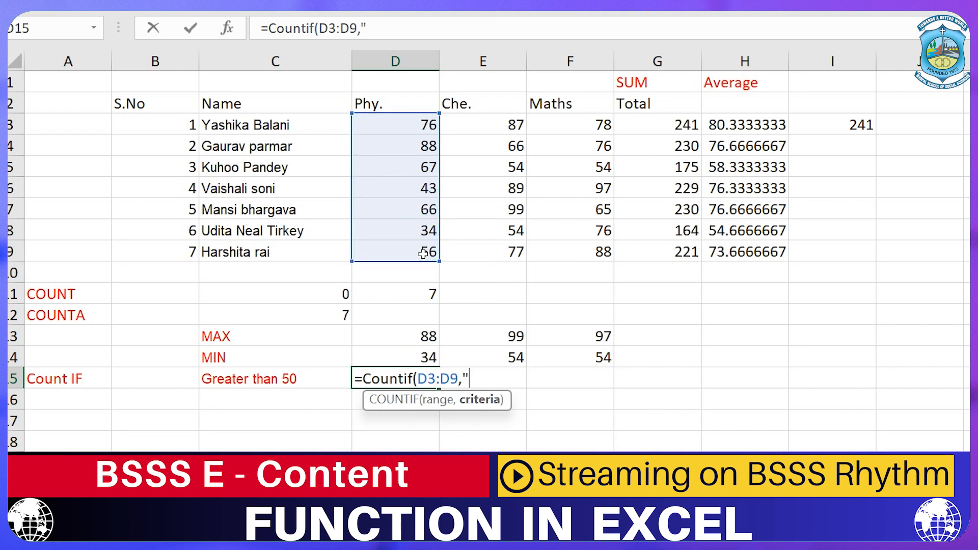
type(">50\")")
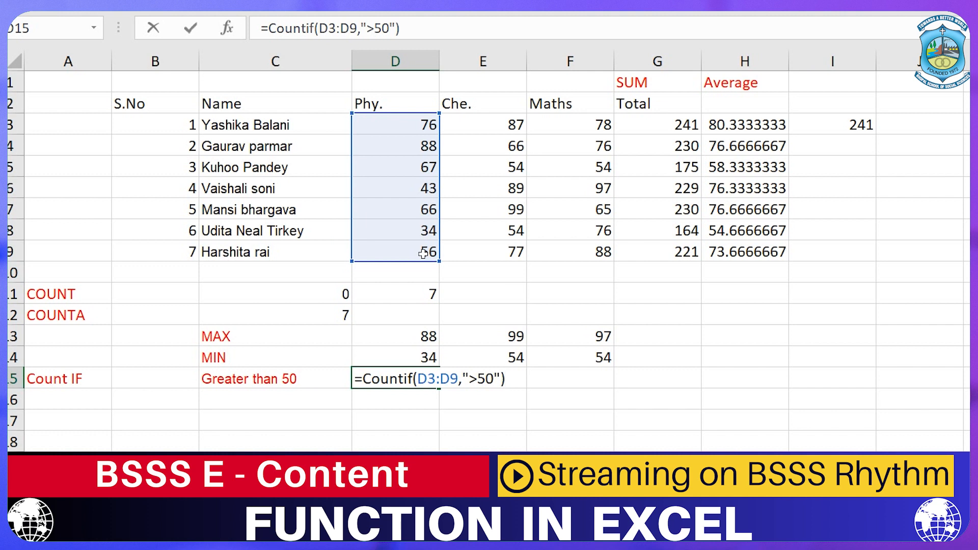
key("Return")
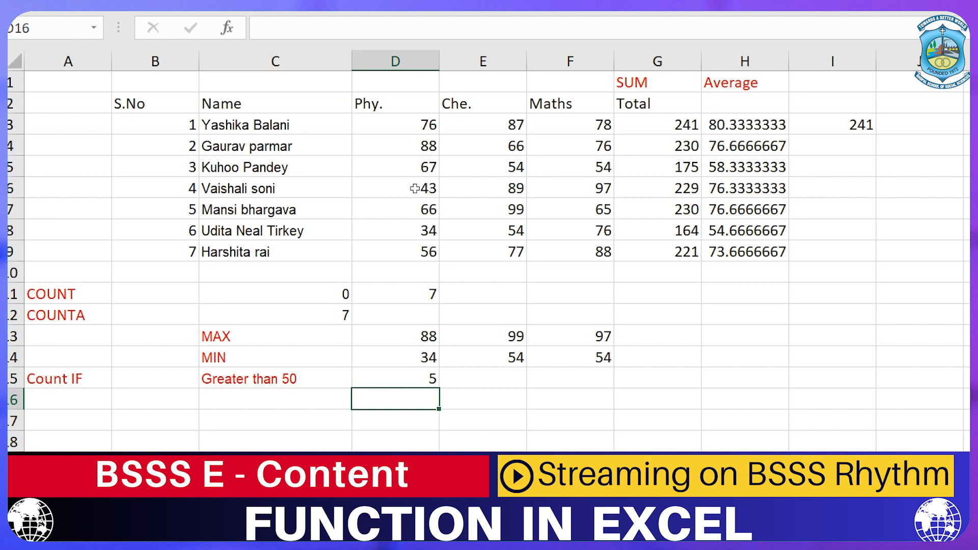
Colour the Physics marks greater than 50 red in cells D3:D5, D7 and D9
left_click_drag(412, 168, 400, 124)
left_click(309, 12)
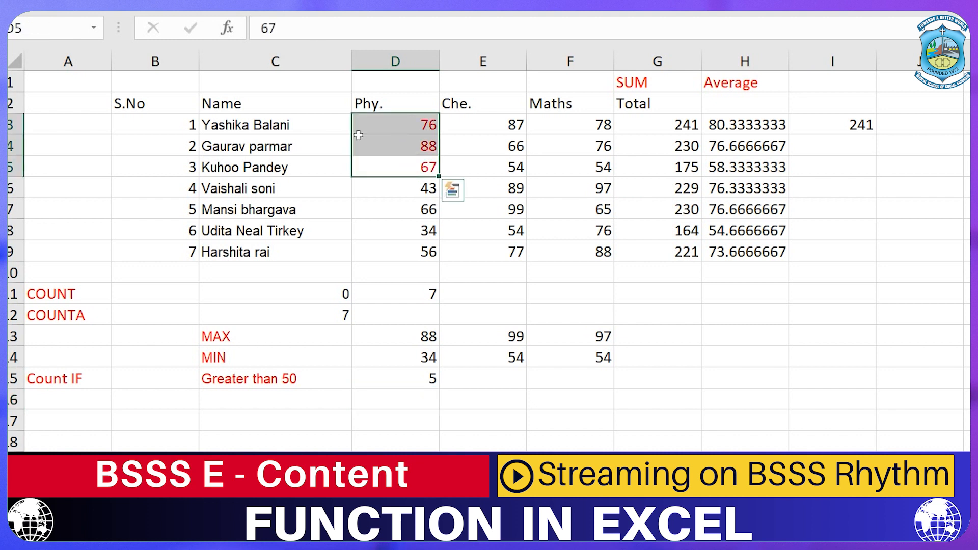
left_click(401, 212)
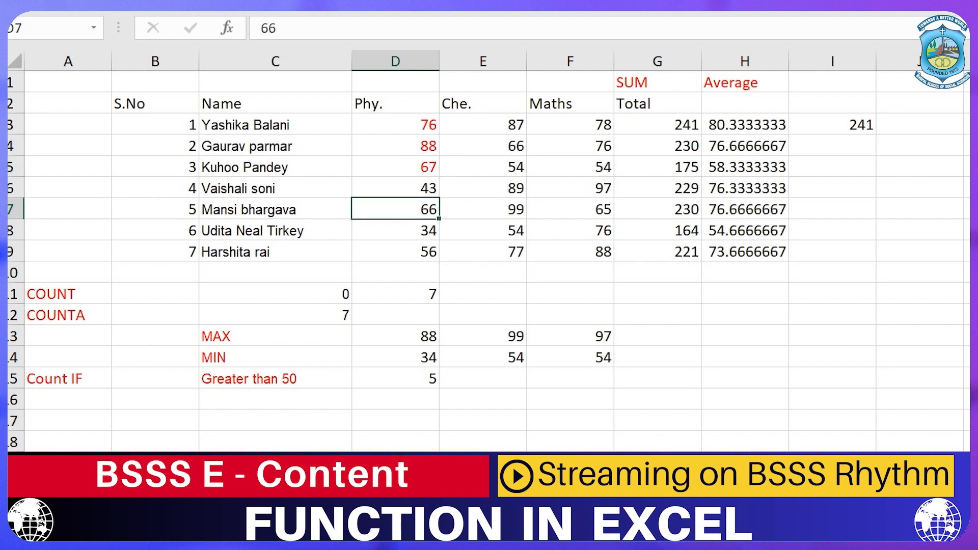
left_click(310, 12)
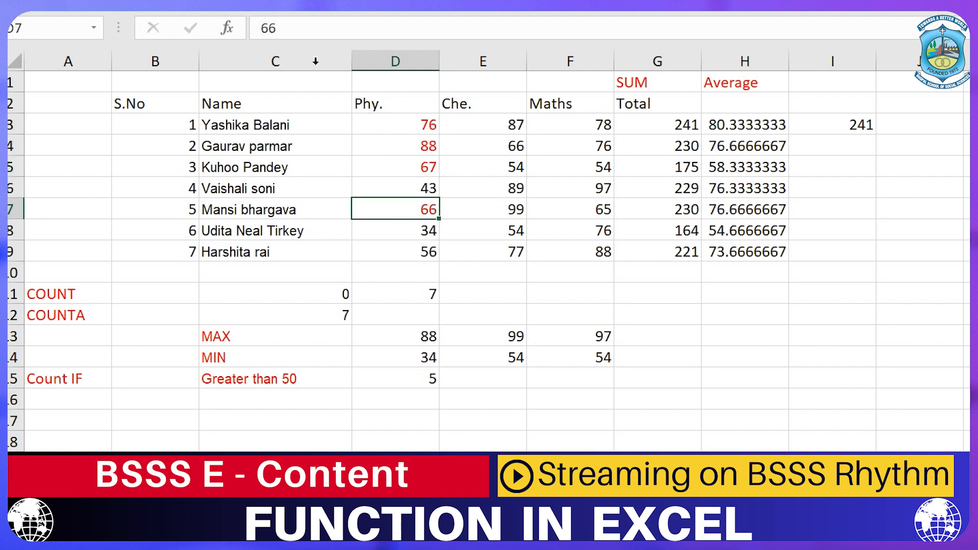
left_click(378, 268)
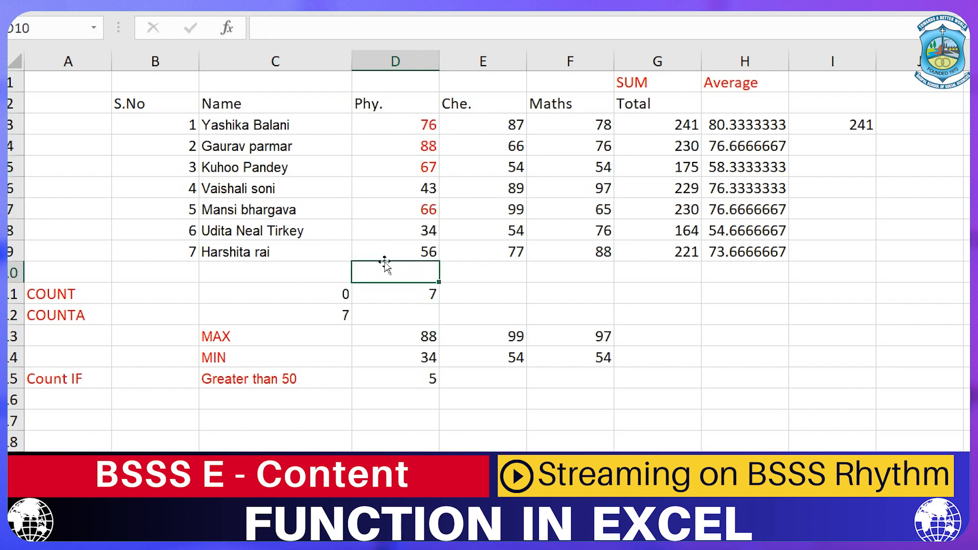
left_click(381, 247)
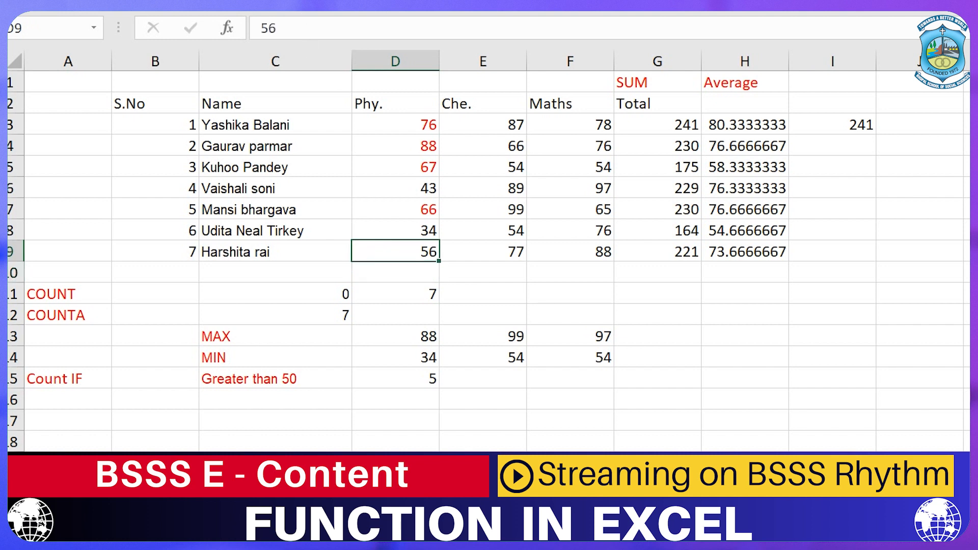
left_click(310, 12)
left_click(497, 381)
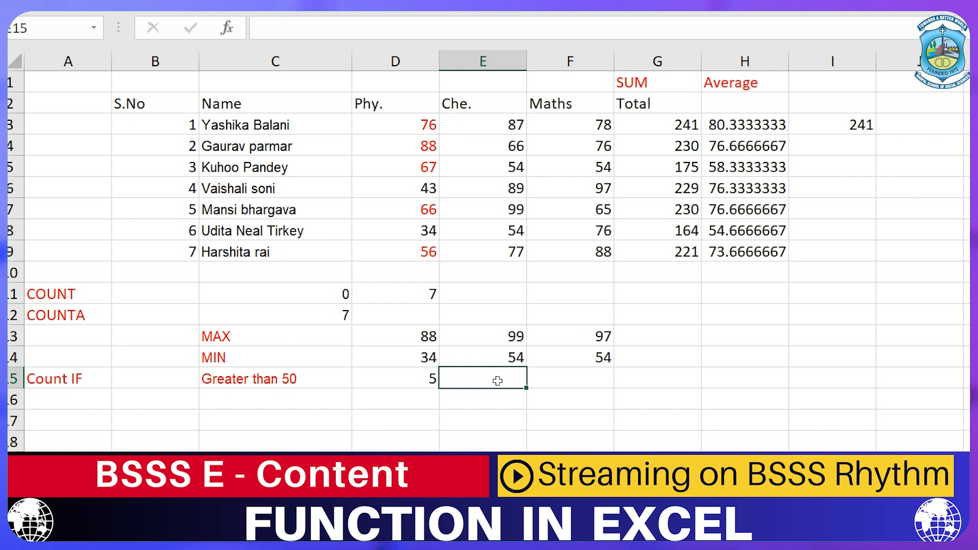
Count the Chemistry marks greater than 50 in cell E15 with =Countif(E3:E9,">50") and colour cells E3:E10 red
type("=Co")
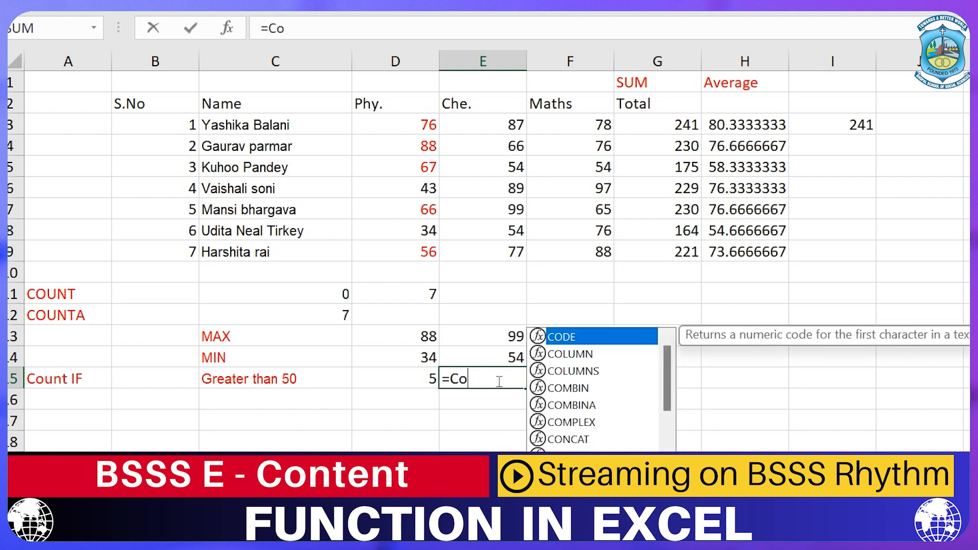
type("untif")
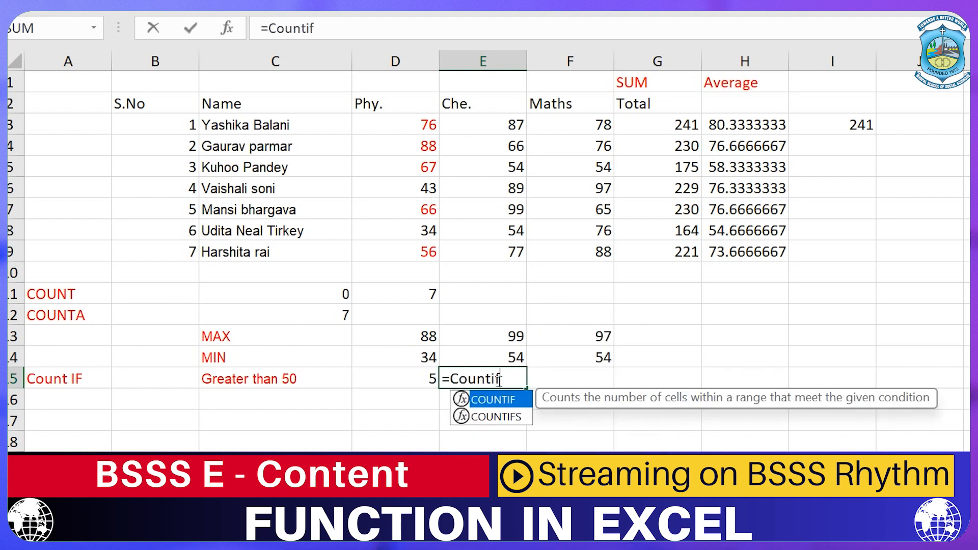
type("(")
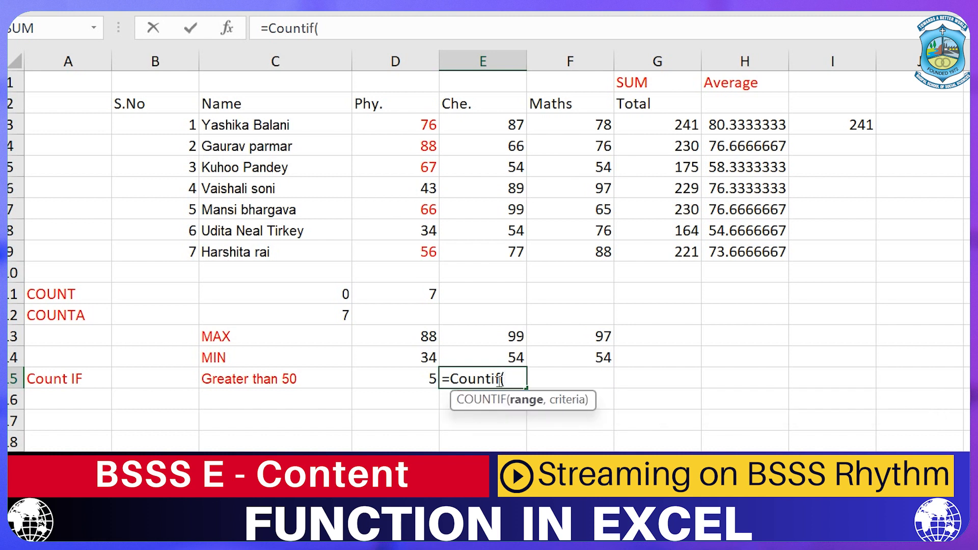
left_click_drag(504, 125, 524, 249)
type(",")
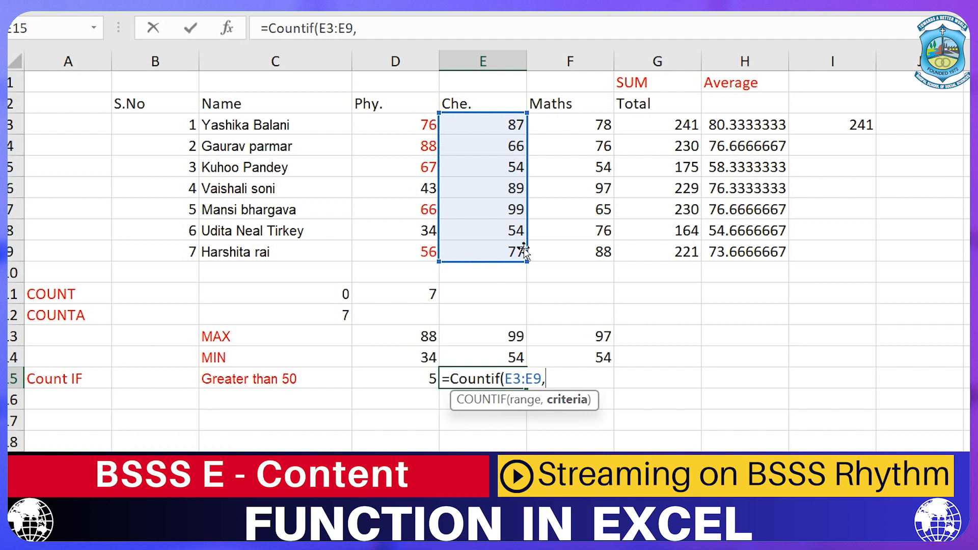
type("\">50\")")
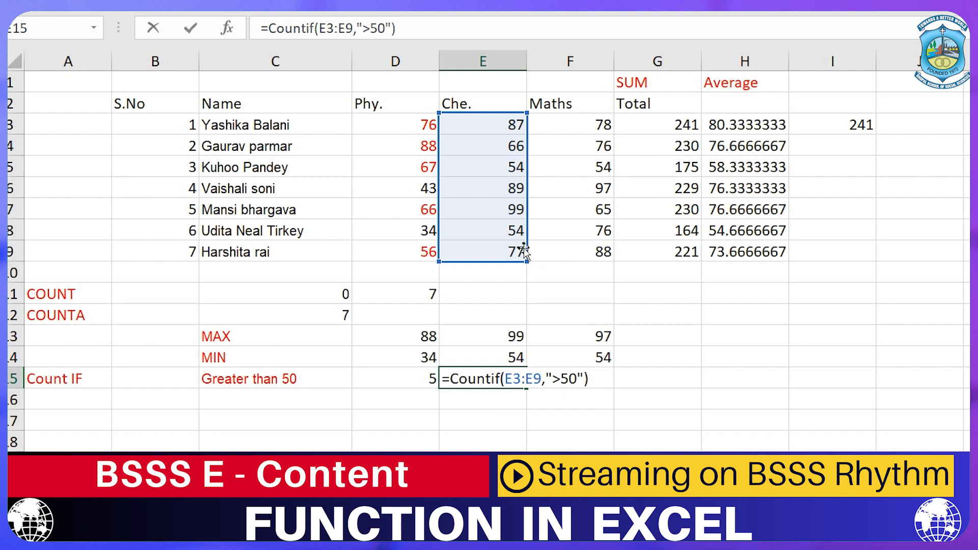
key("Return")
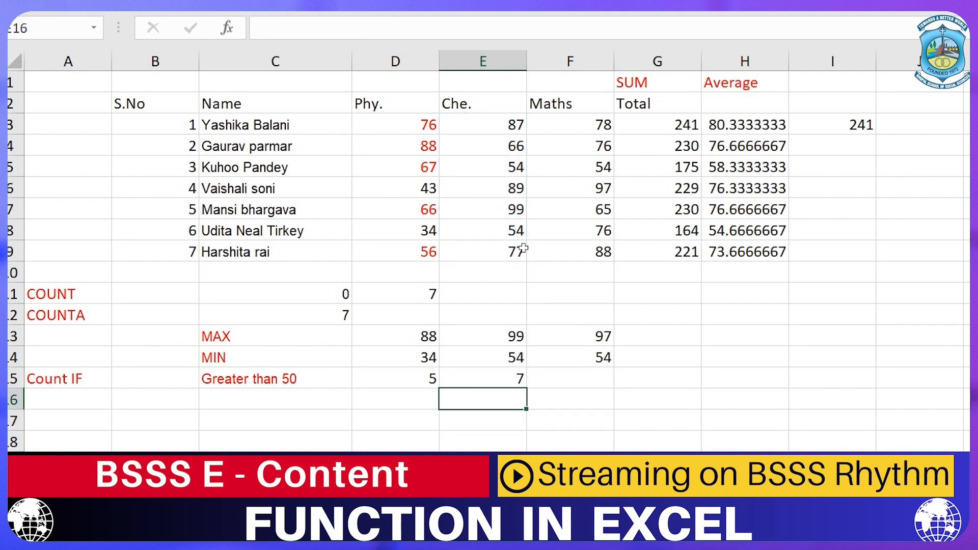
left_click_drag(488, 132, 504, 261)
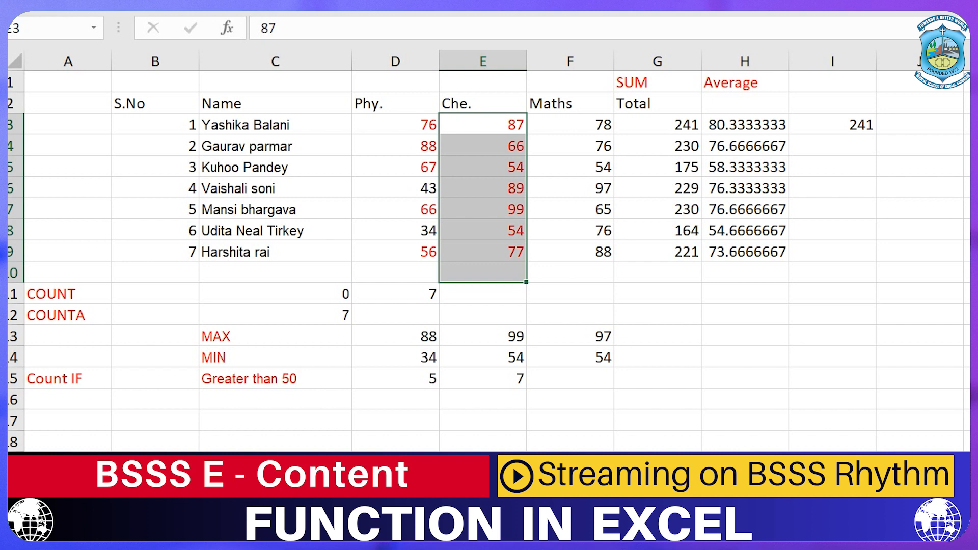
Fill the COUNTIF formula from cell D15 across the Chemistry and Maths columns to F15
left_click(565, 385)
right_click(565, 385)
left_click(399, 380)
left_click(399, 380)
left_click_drag(438, 388, 611, 392)
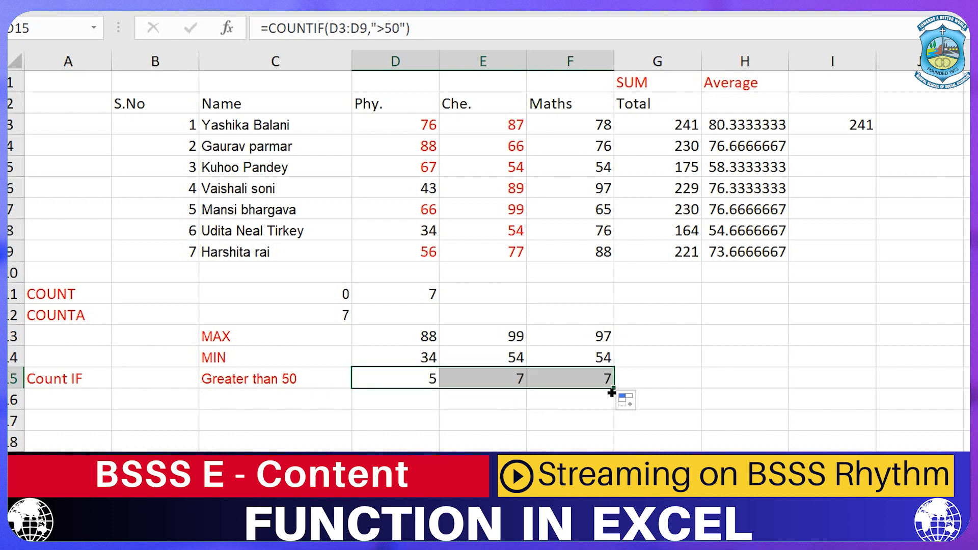
Label row 16 with "Count IF" in cell A16 and "Less than 80" in cell C16
left_click(39, 401)
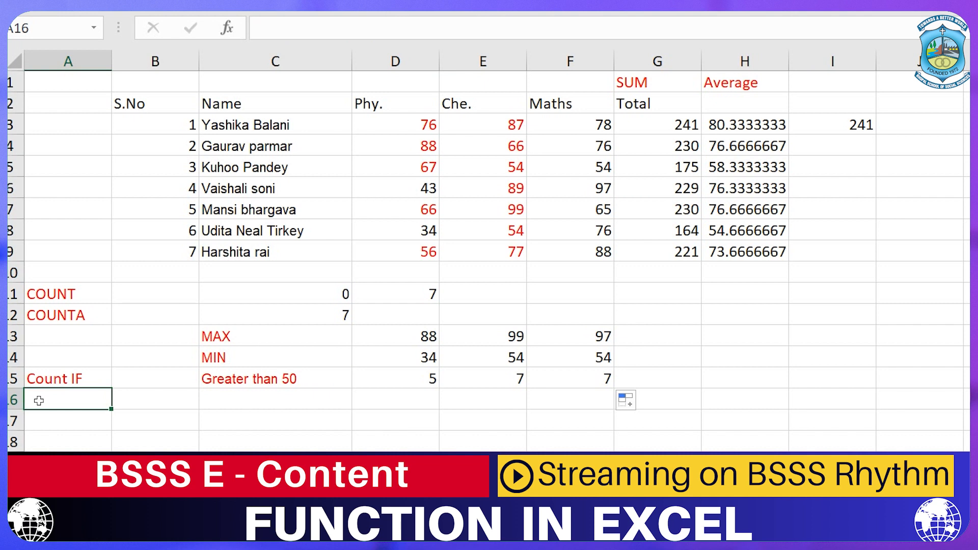
type("Co")
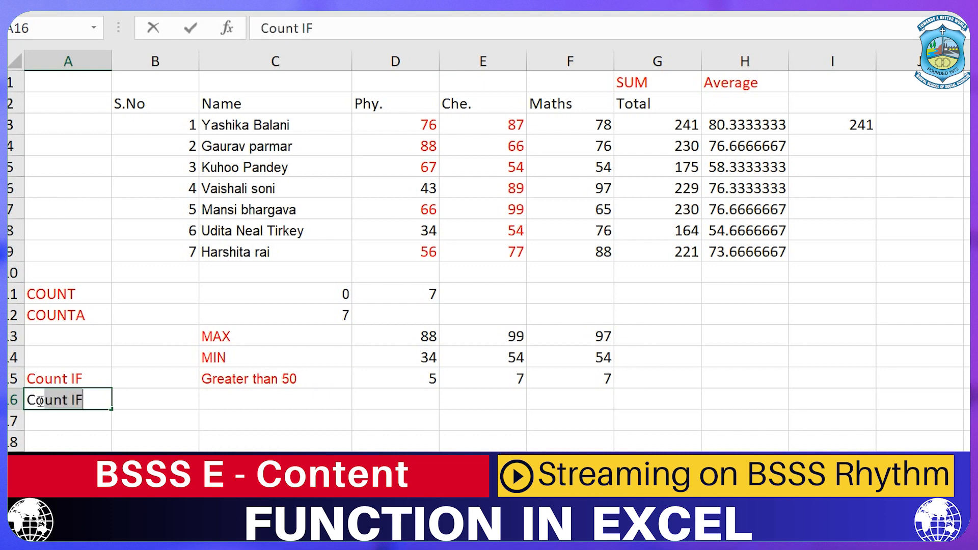
key("Tab")
key("Tab")
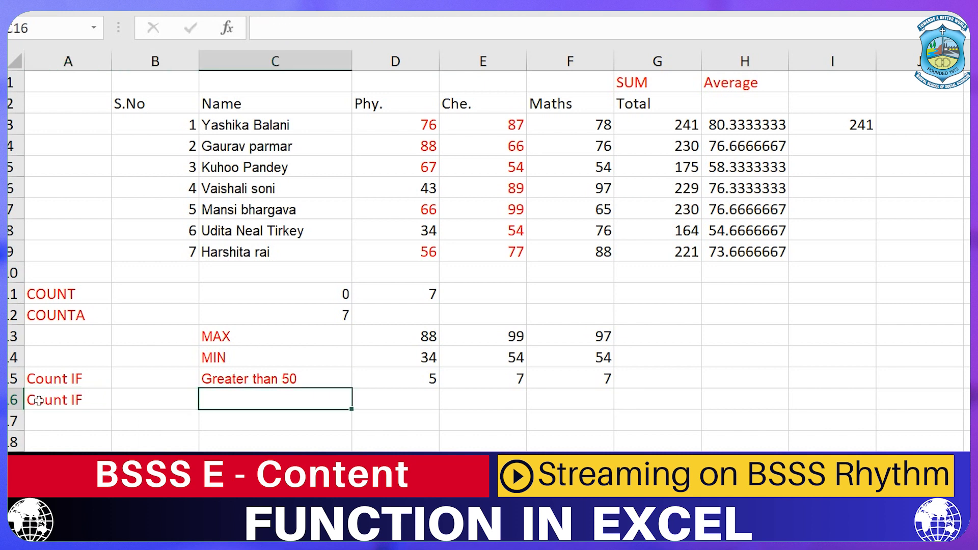
type("Less than 5")
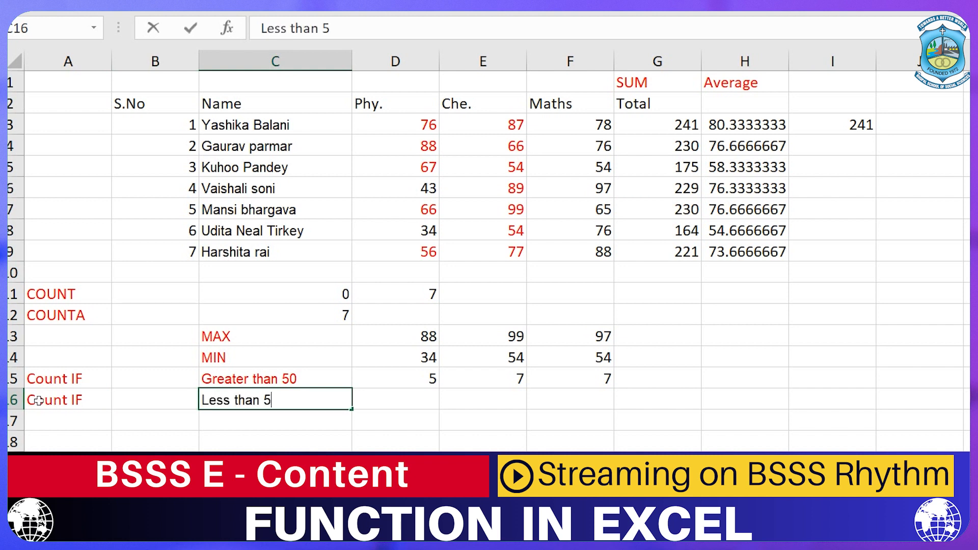
key("BackSpace")
type("80")
Count the Physics marks less than 80 in cell D16 with the formula =Countif(D3:D9,"<80")
left_click(388, 394)
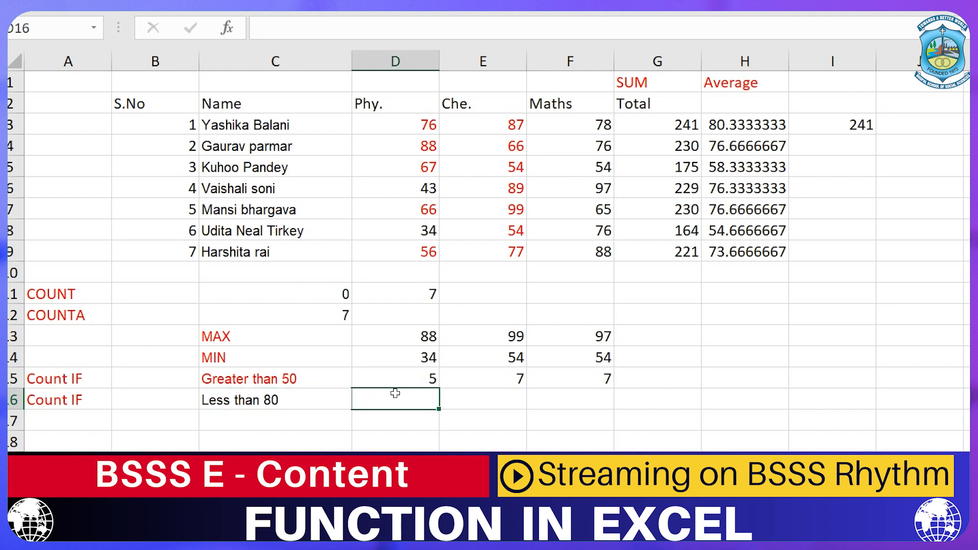
type("=Count")
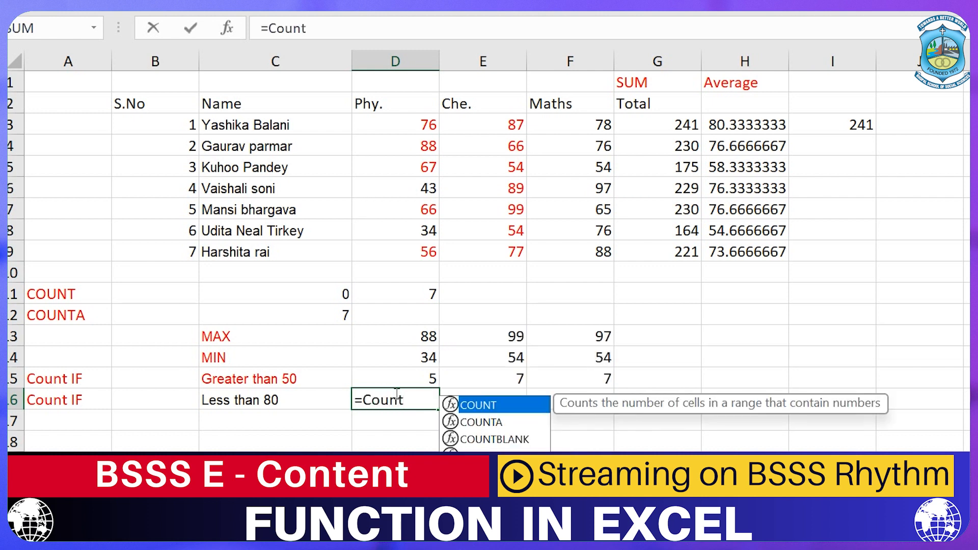
type("if(")
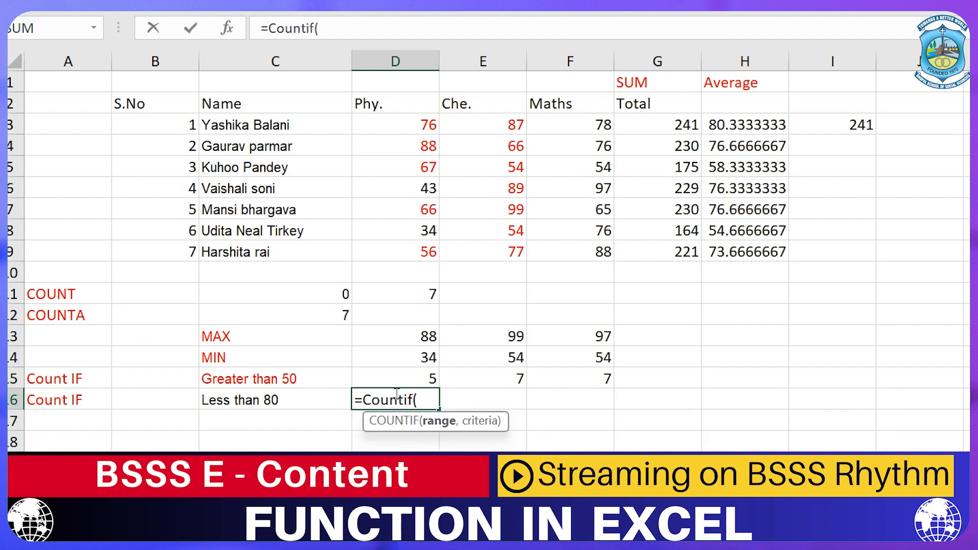
left_click(397, 124)
left_click_drag(397, 125, 413, 246)
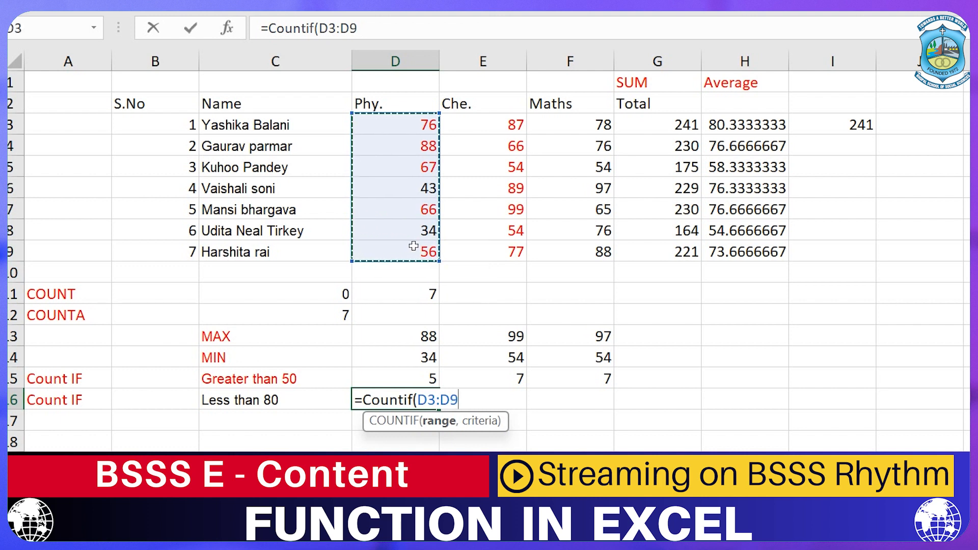
type(",\"<")
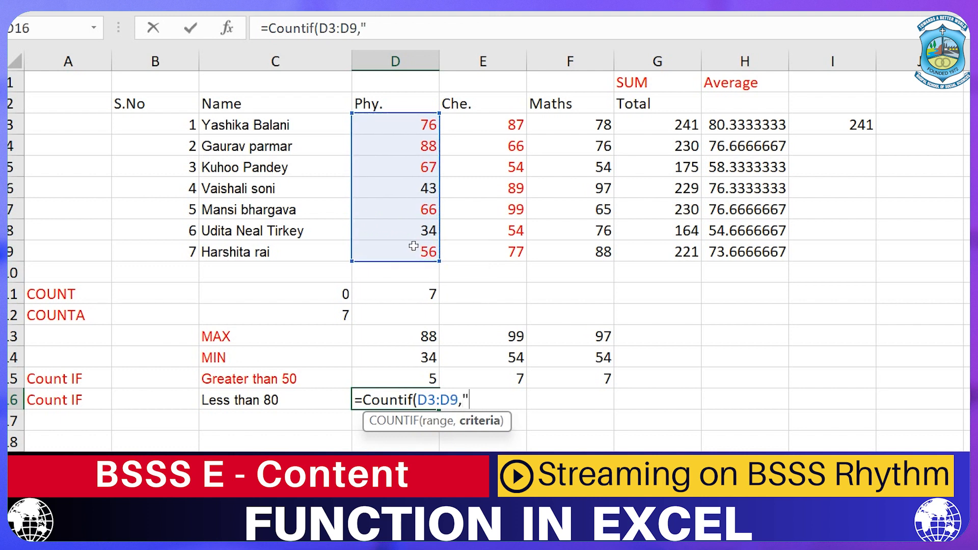
type("80\")")
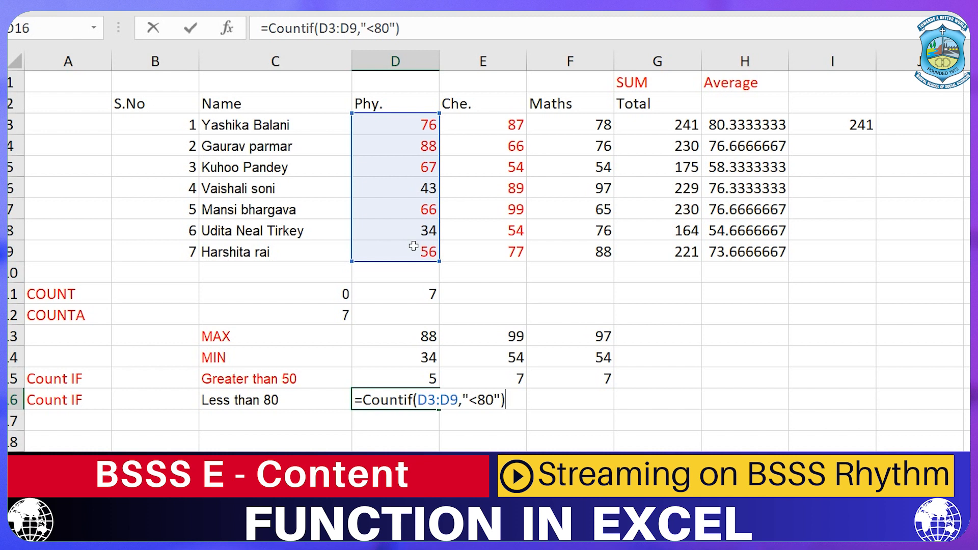
key("Return")
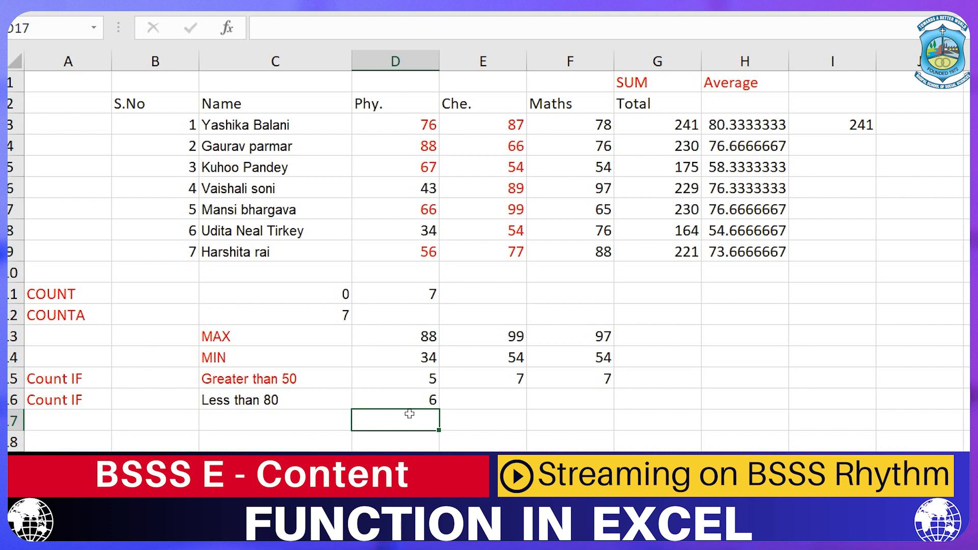
Colour the "Less than 80" label in cell C16 red
left_click(217, 398)
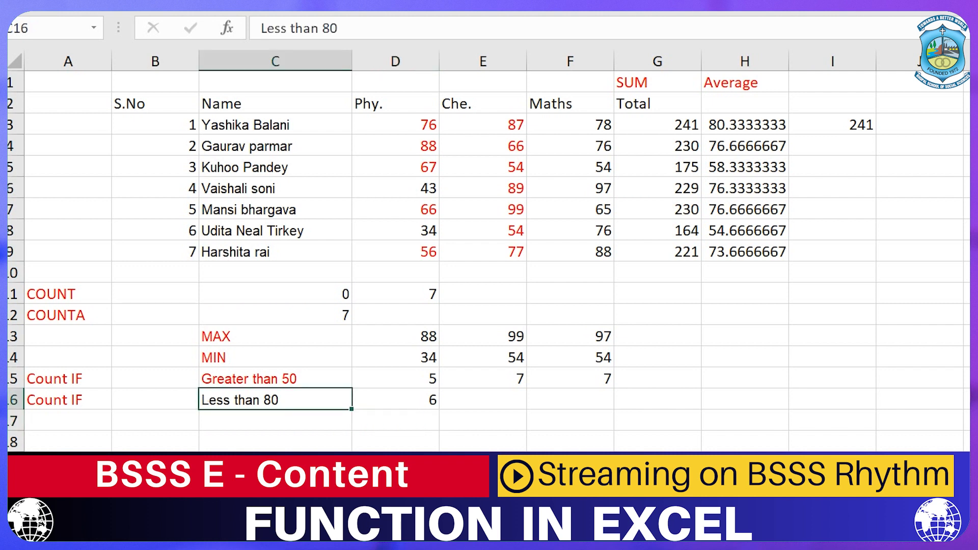
left_click(312, 1)
Count the Chemistry marks less than 80 in cell E16 with the formula =Countif(E3:E9,"<80")
left_click(489, 398)
type("=Countif")
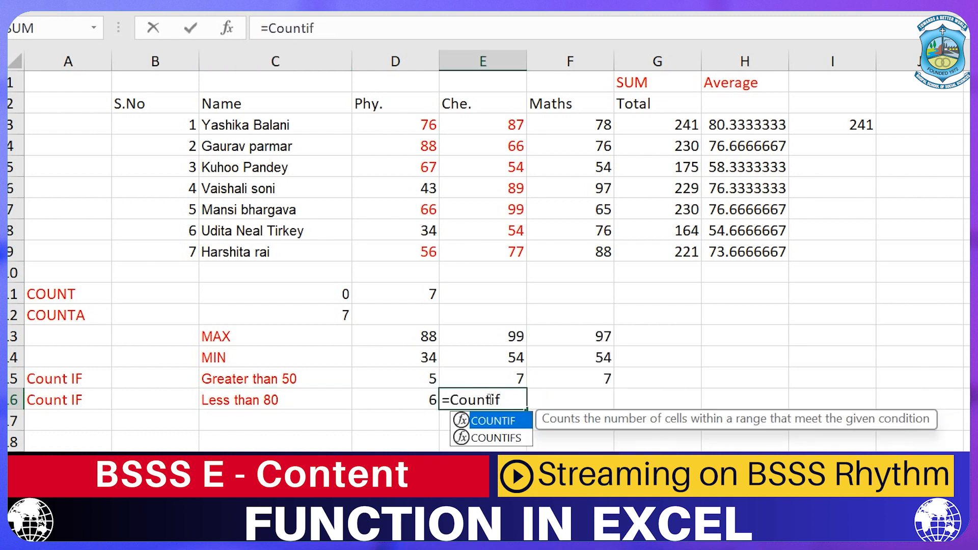
type("(")
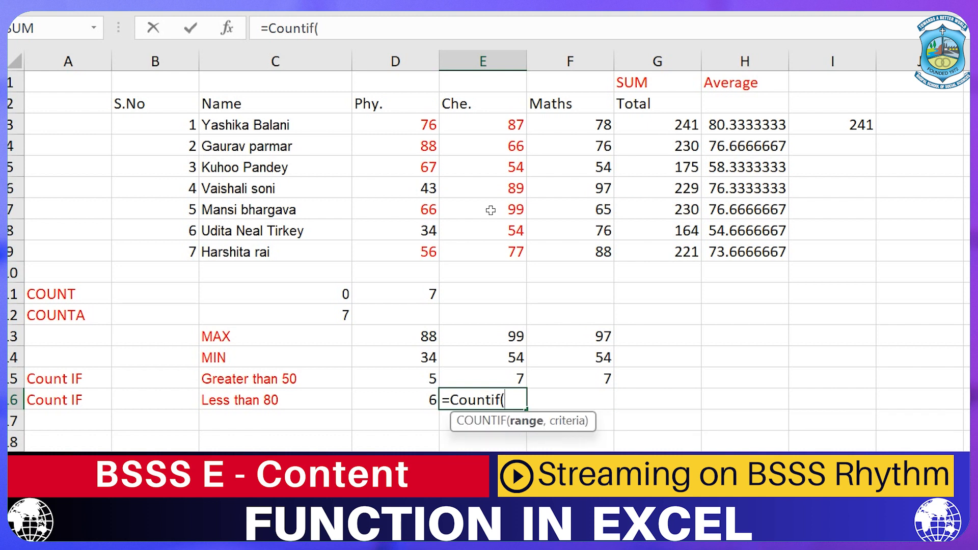
left_click_drag(491, 125, 506, 250)
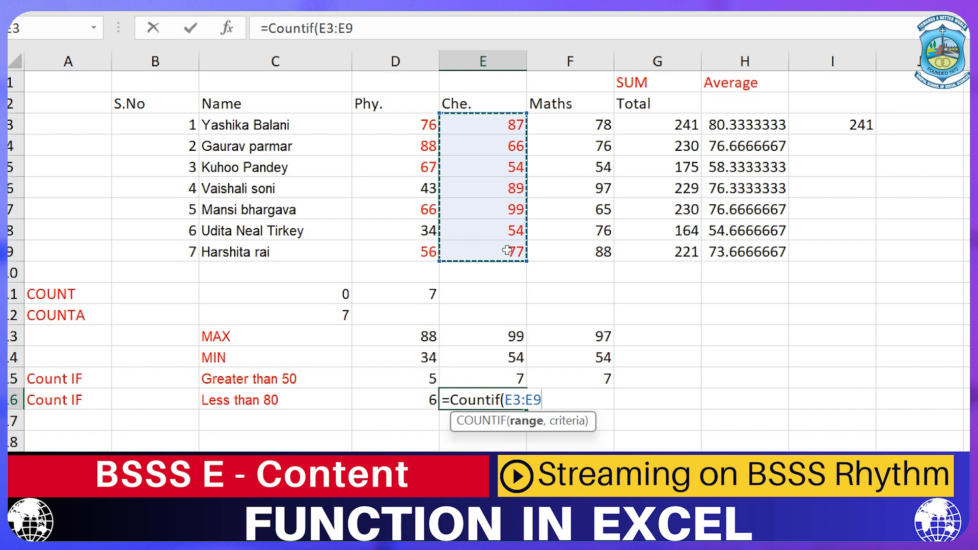
type(",\"")
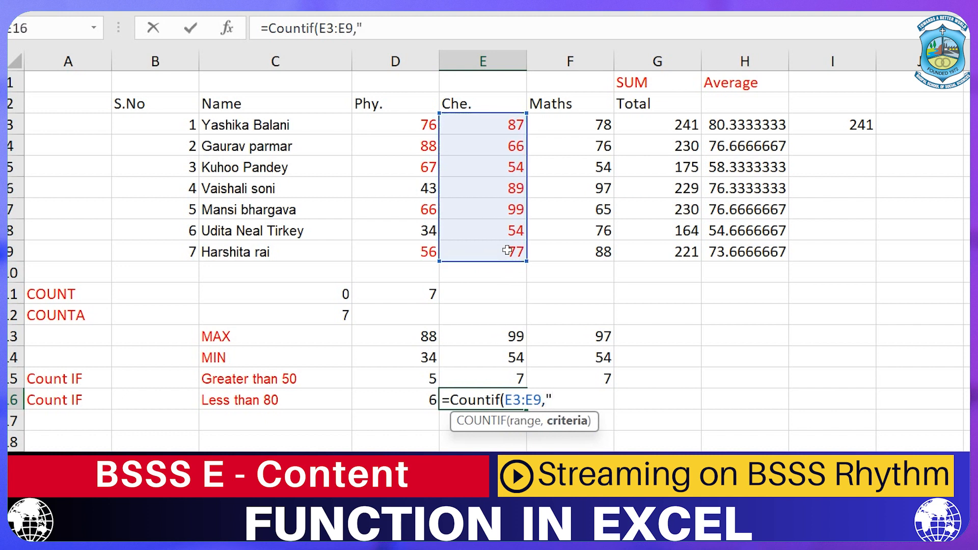
type(">80")
key("BackSpace")
key("BackSpace")
key("BackSpace")
type("<80\")")
key("Return")
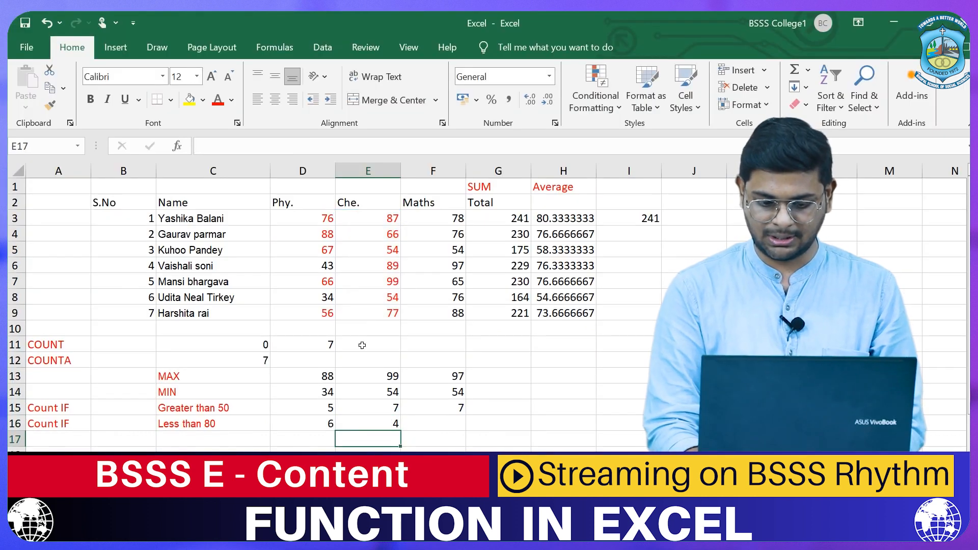
Fill the COUNTIF formula from cell D16 across the Chemistry and Maths columns to F16
left_click(323, 425)
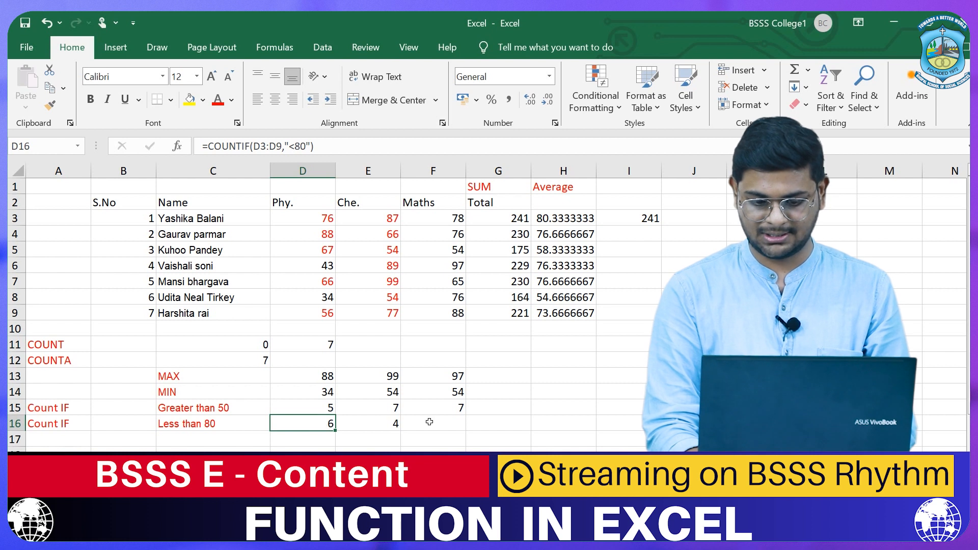
key("Right")
key("Right")
left_click(323, 429)
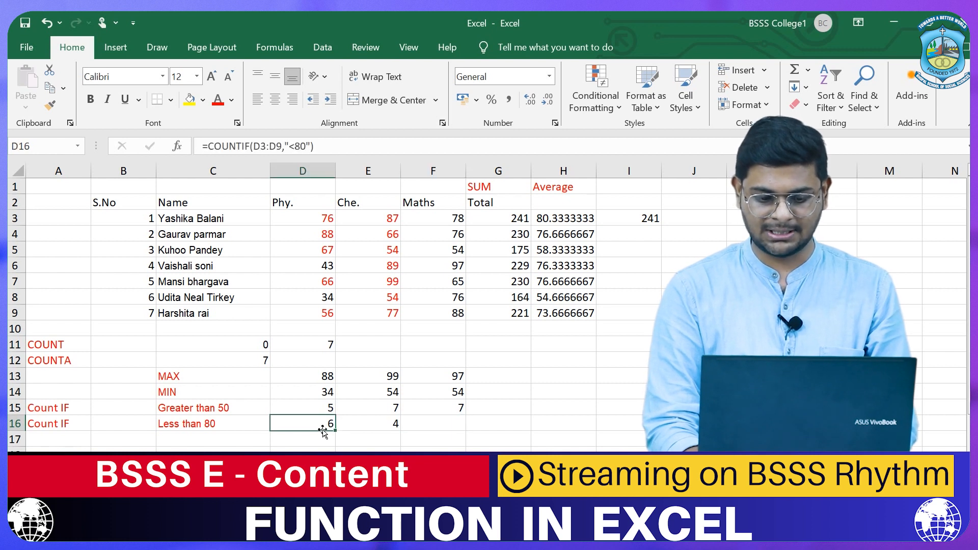
left_click_drag(314, 423, 461, 430)
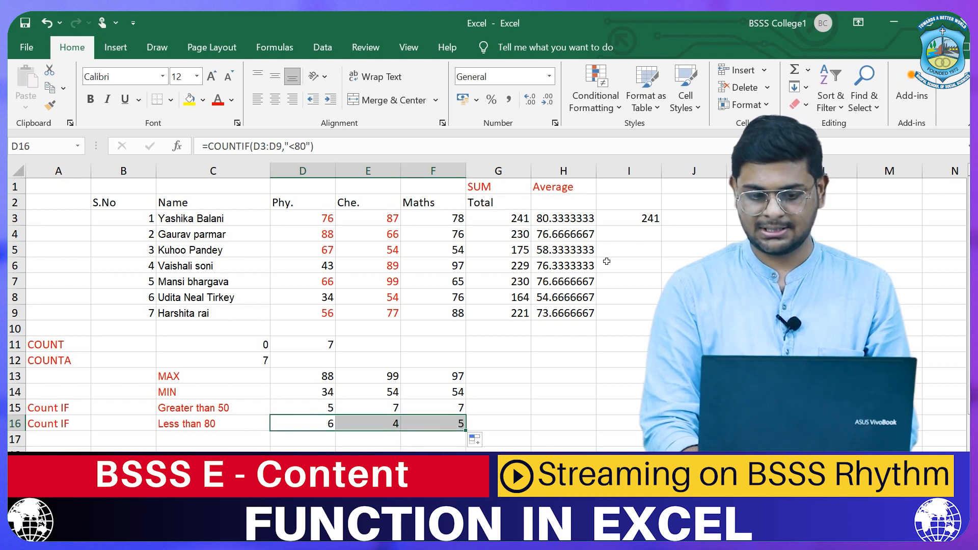